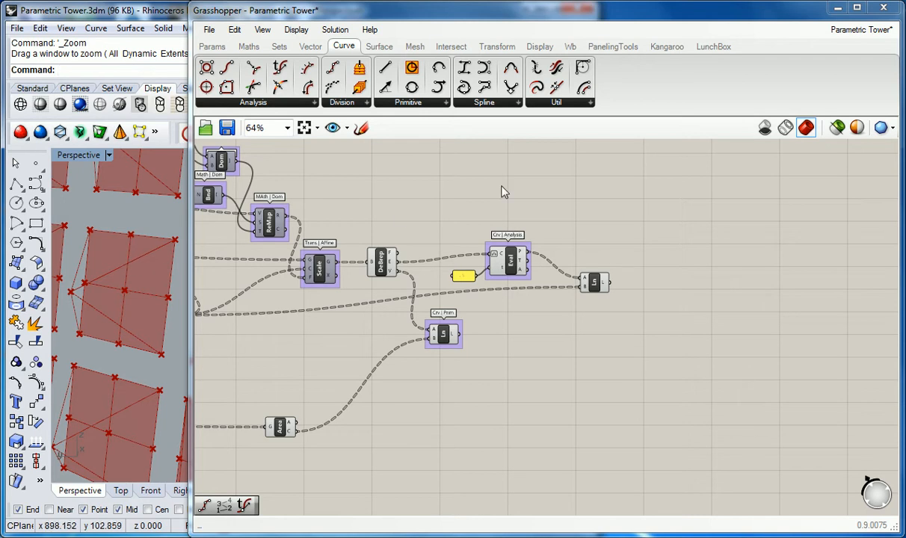
Duplicate the Evaluate Curve component with its panel, place the copy after the downstream Line component, and connect that Line's output to its curve input
drag(434, 217, 550, 301)
key(ctrl+c)
key(ctrl+v)
drag(527, 270, 672, 322)
click(598, 283)
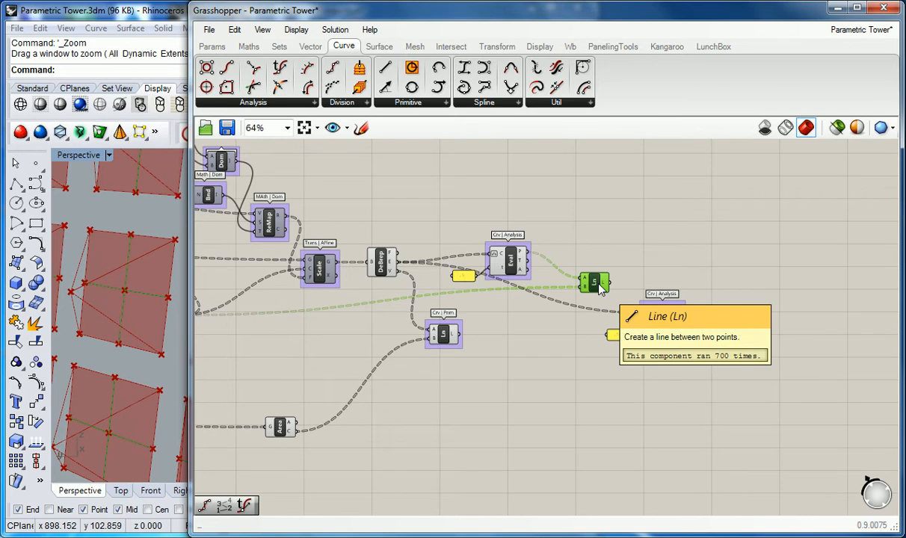
drag(610, 283, 643, 313)
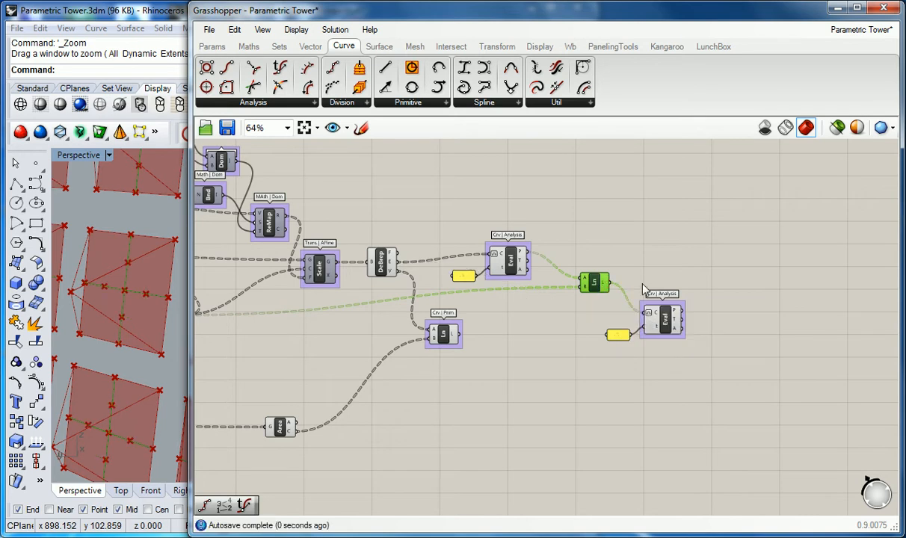
click(599, 243)
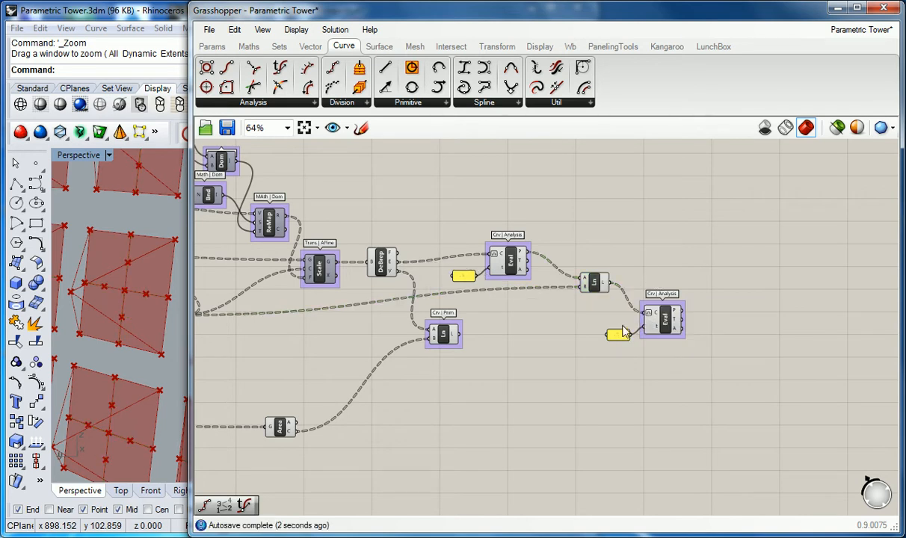
Replace the copied panel with a number slider defined as 0.25<1 and connect it to the second Evaluate Curve's t input
drag(657, 329, 580, 334)
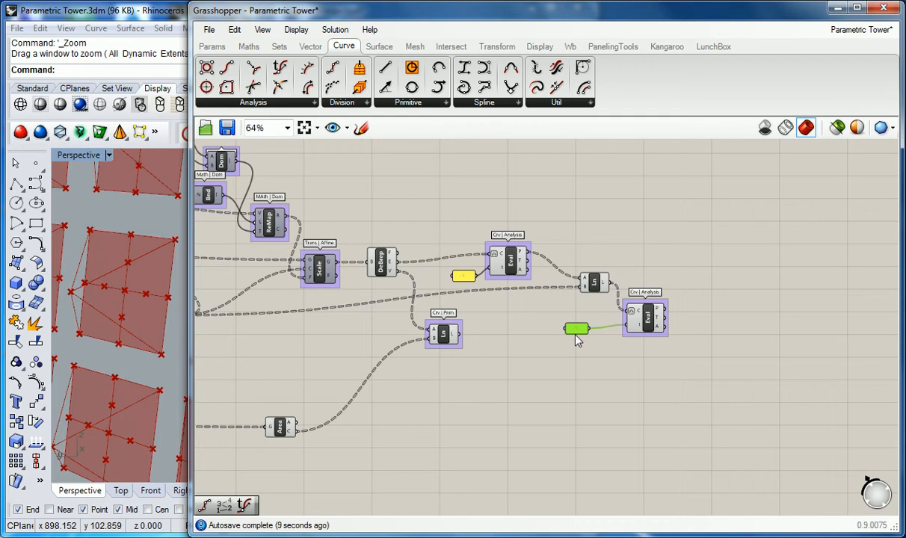
key(Delete)
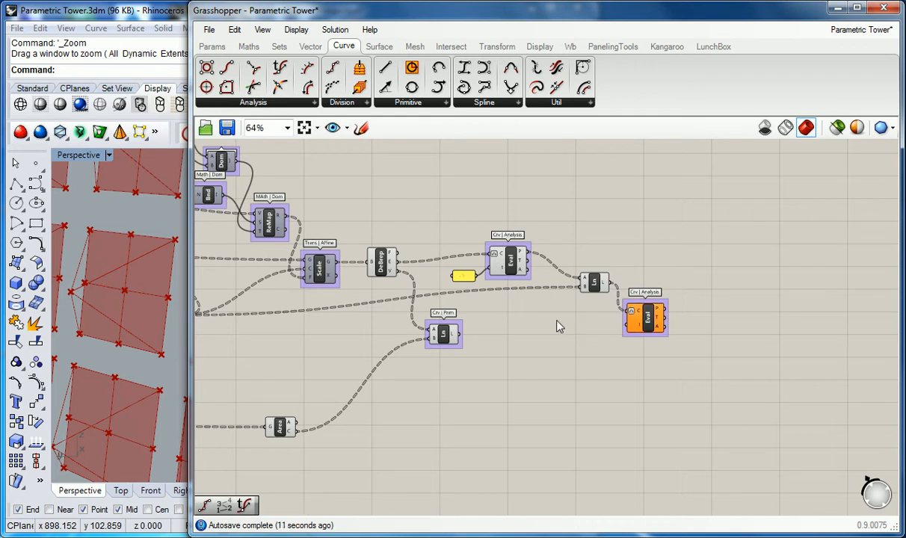
double_click(551, 326)
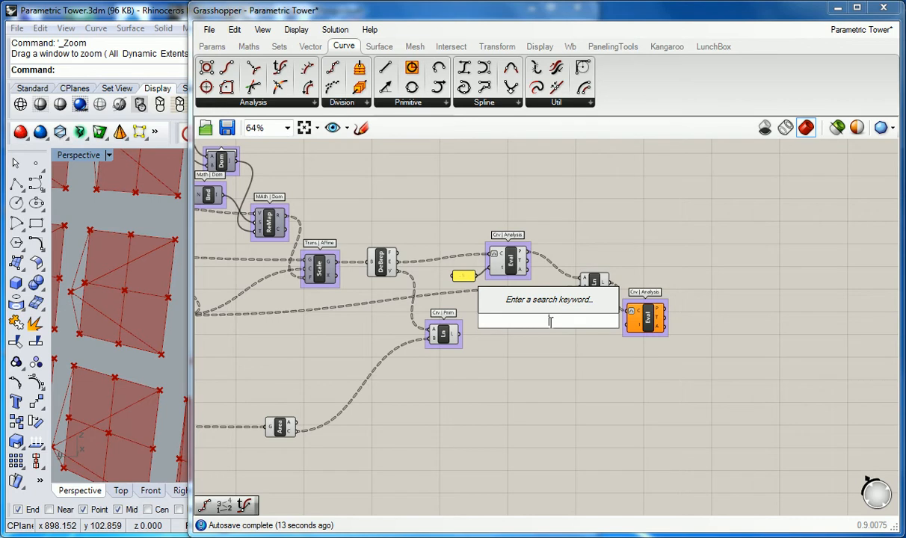
text(0)
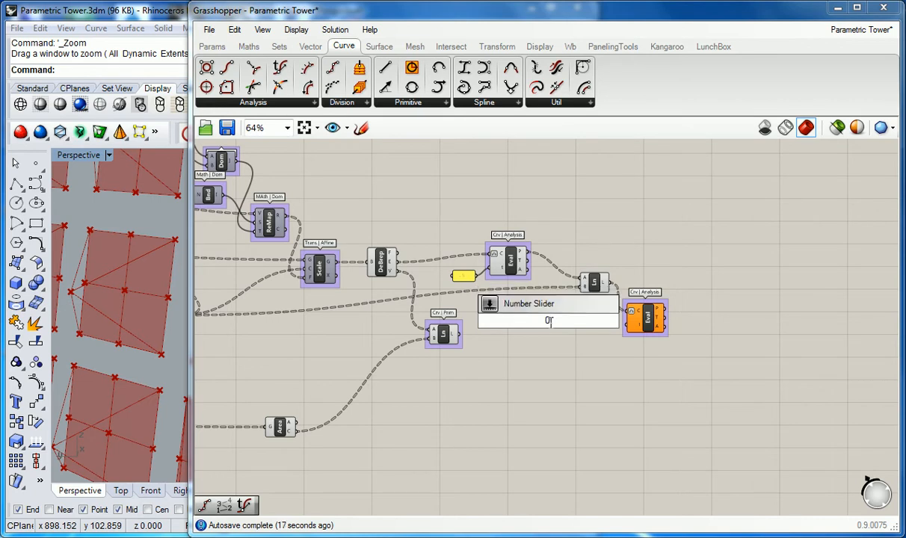
text(.25<1)
key(Return)
drag(589, 321, 628, 322)
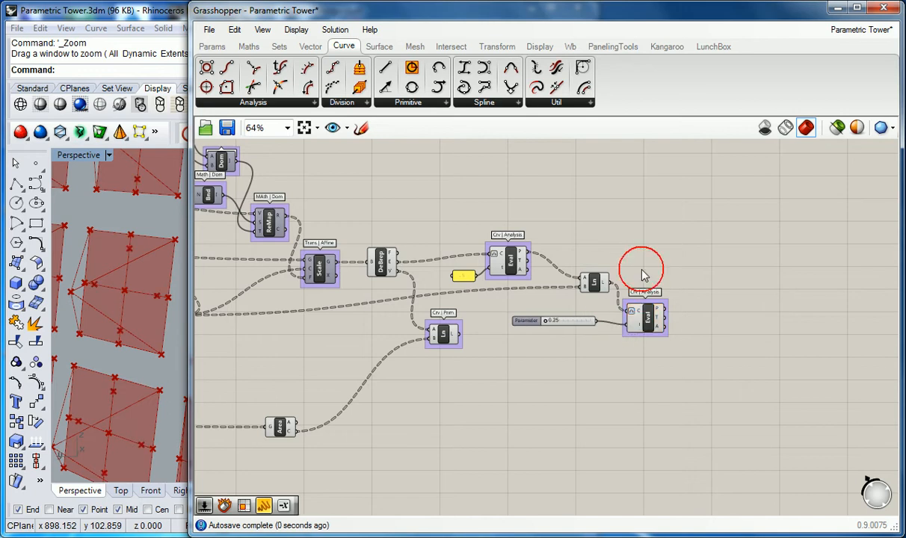
Set the Parameter slider's maximum to 0.75
mouse_move(528, 323)
mouse_down()
mouse_move(514, 320)
mouse_move(579, 319)
mouse_move(521, 330)
mouse_move(582, 322)
mouse_move(529, 330)
mouse_up()
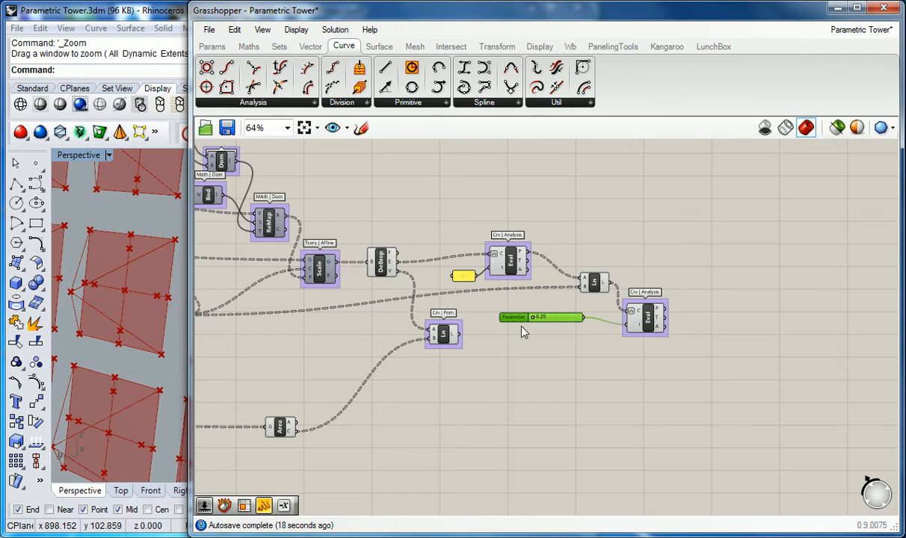
double_click(521, 320)
click(620, 371)
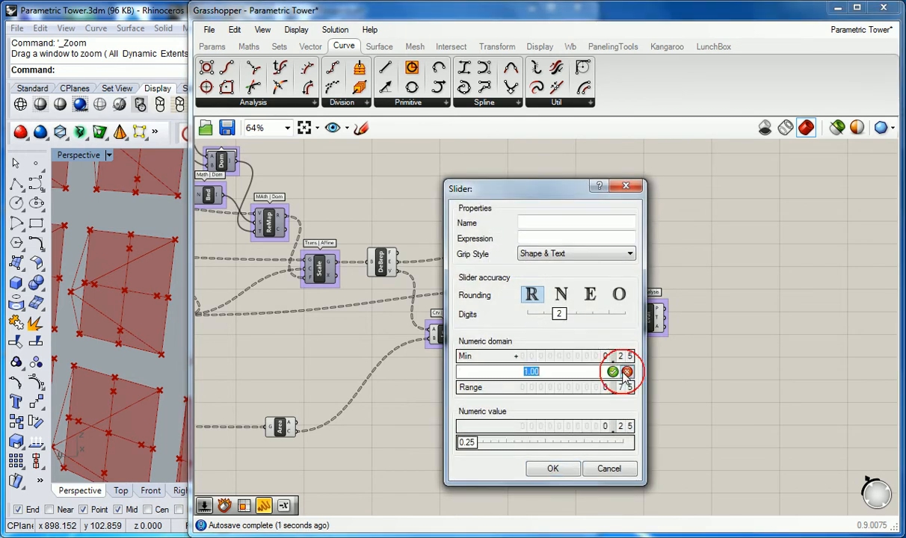
text(0.75)
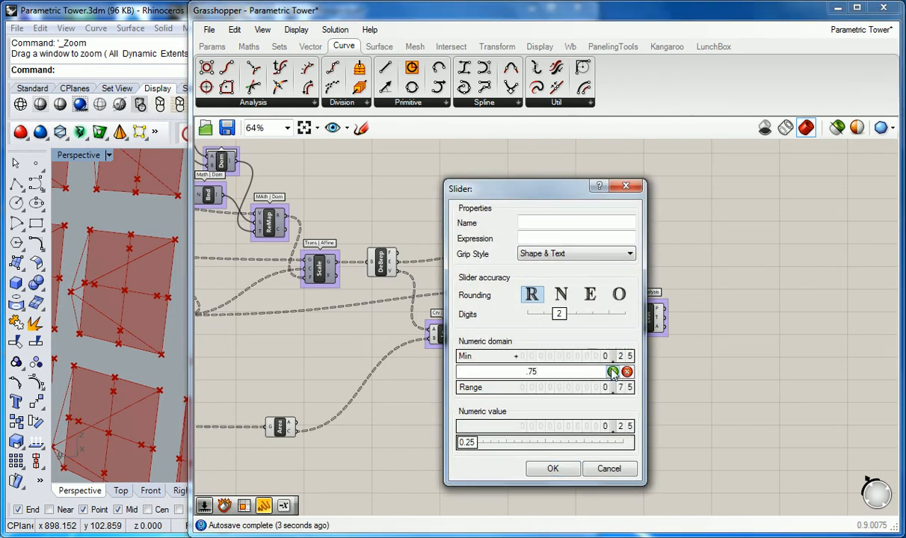
click(612, 372)
click(561, 470)
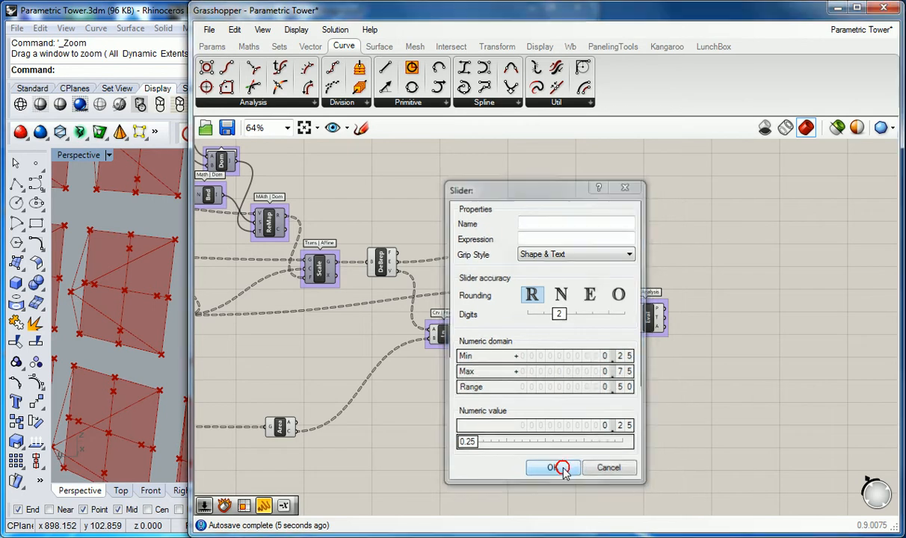
Set the Parameter slider to 0.41 and reposition the second Evaluate Curve component to line up with it
drag(532, 320, 587, 322)
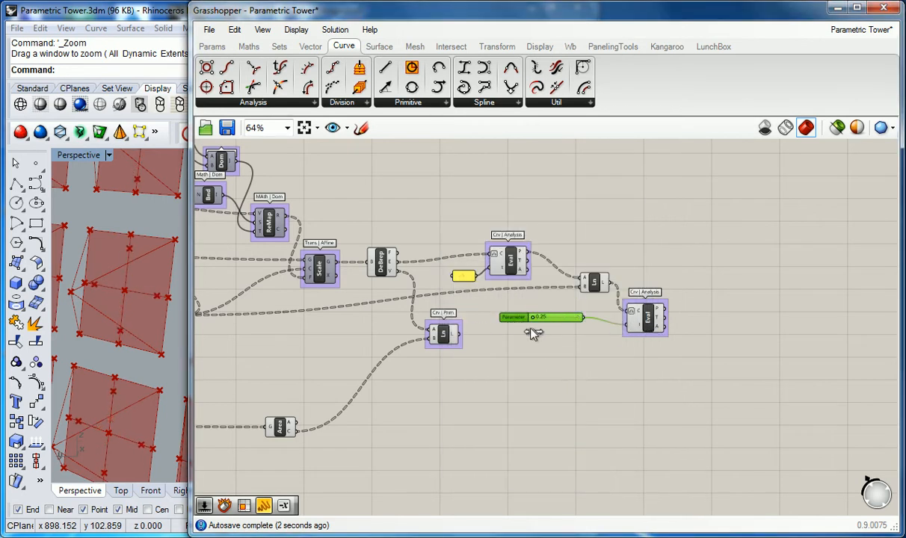
drag(580, 318, 550, 320)
drag(650, 326, 660, 319)
click(645, 256)
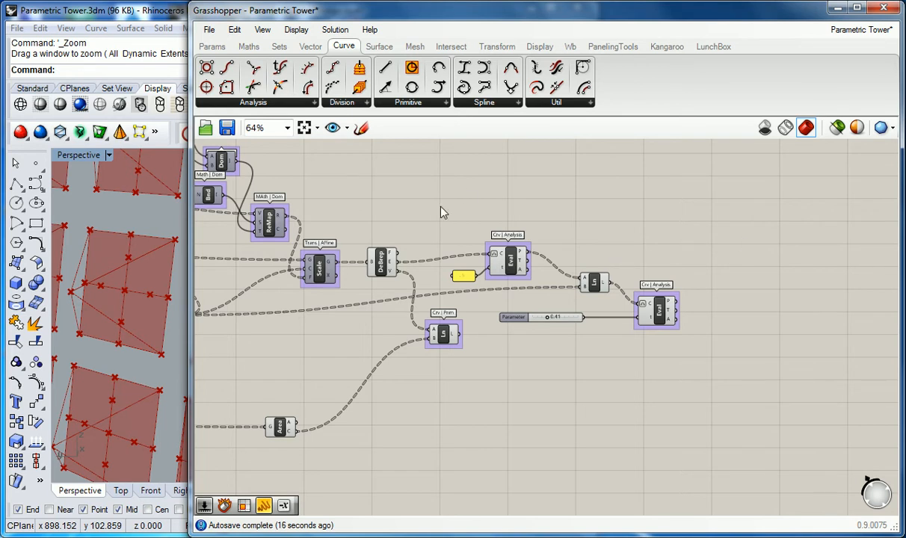
Add a Line component running from the second Evaluate Curve's points to the centroids of the lower Area component
drag(388, 69, 697, 345)
scroll(698, 346, up, 1)
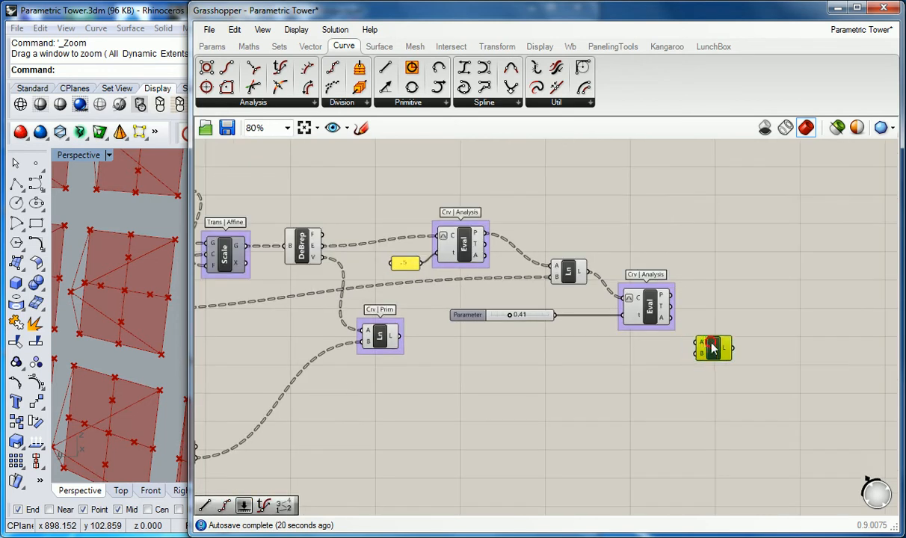
drag(672, 296, 697, 344)
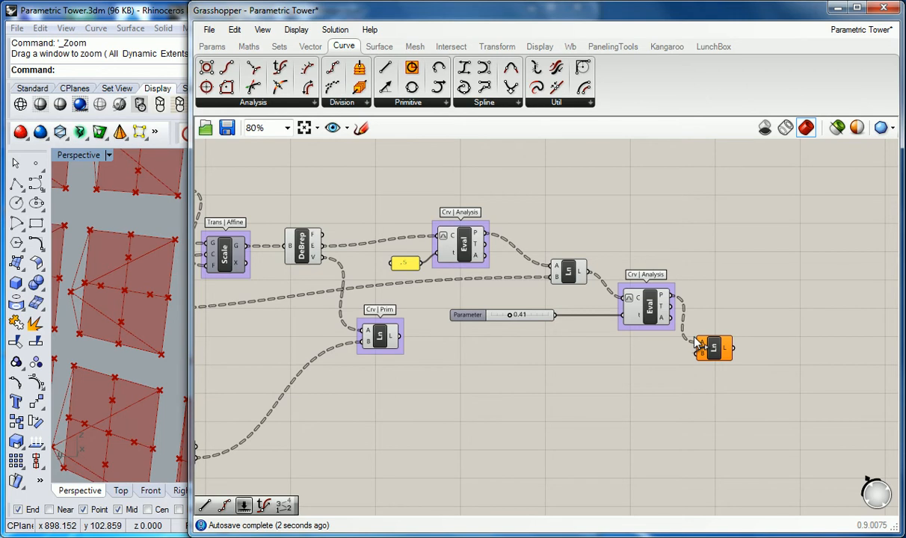
scroll(469, 389, down, 3)
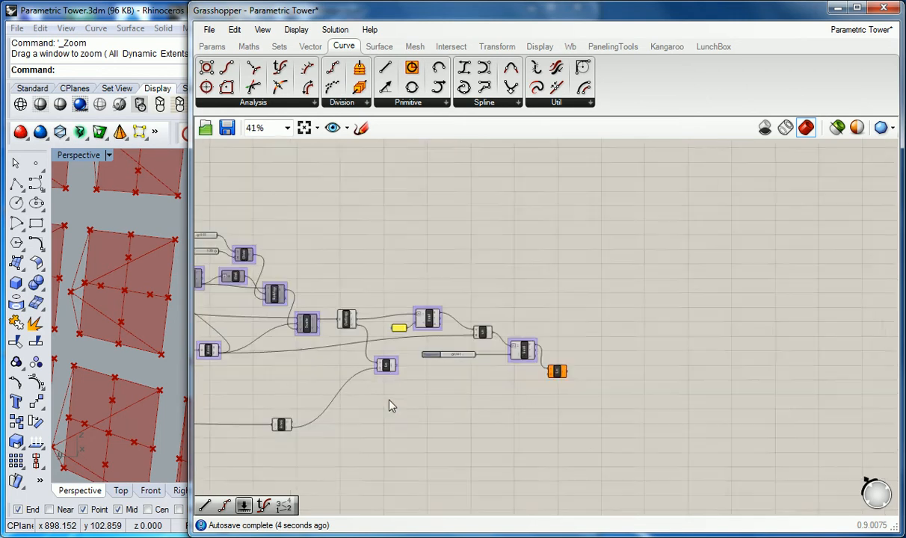
scroll(324, 394, up, 2)
click(293, 404)
drag(313, 407, 715, 318)
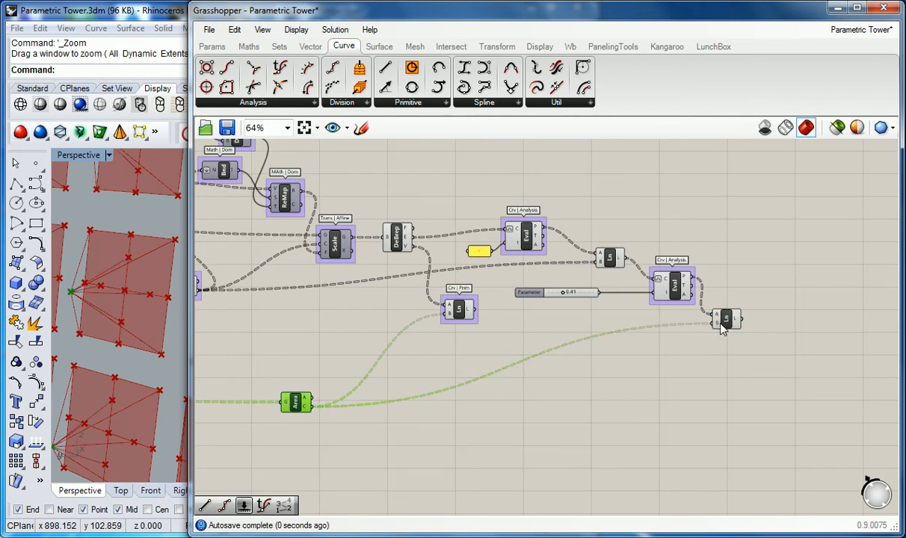
click(724, 300)
Inspect the new lines on the tower's panels in the Perspective view from several angles
right_drag(106, 302, 155, 299)
shift+right_drag(103, 278, 121, 293)
scroll(118, 293, down, 10)
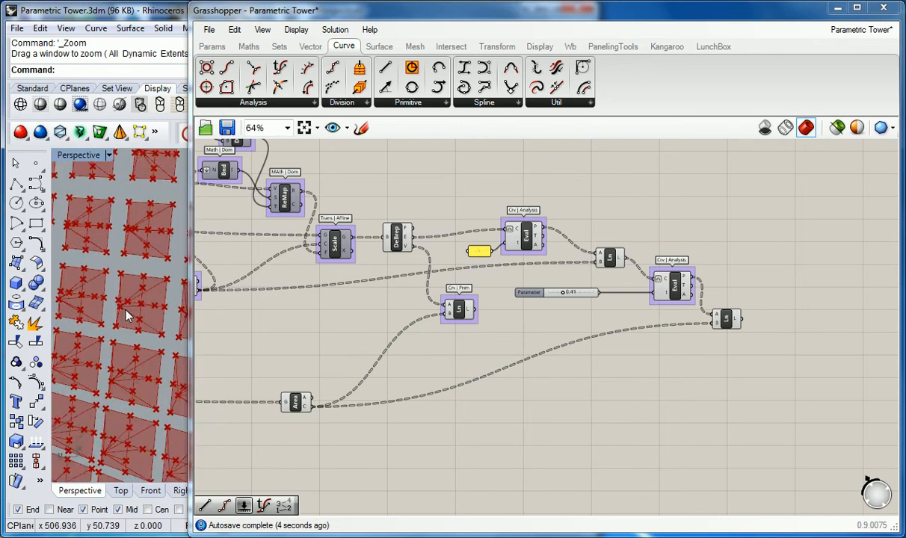
scroll(154, 397, up, 10)
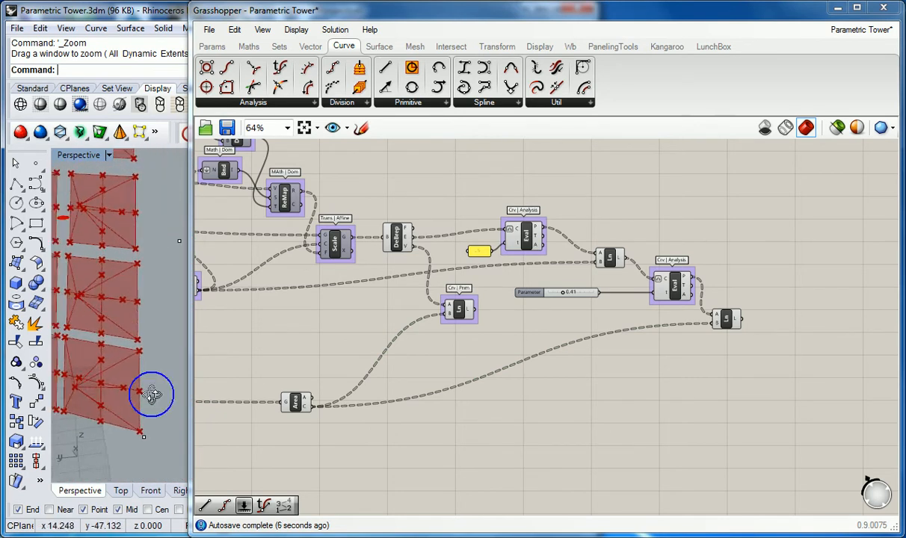
right_drag(110, 402, 130, 372)
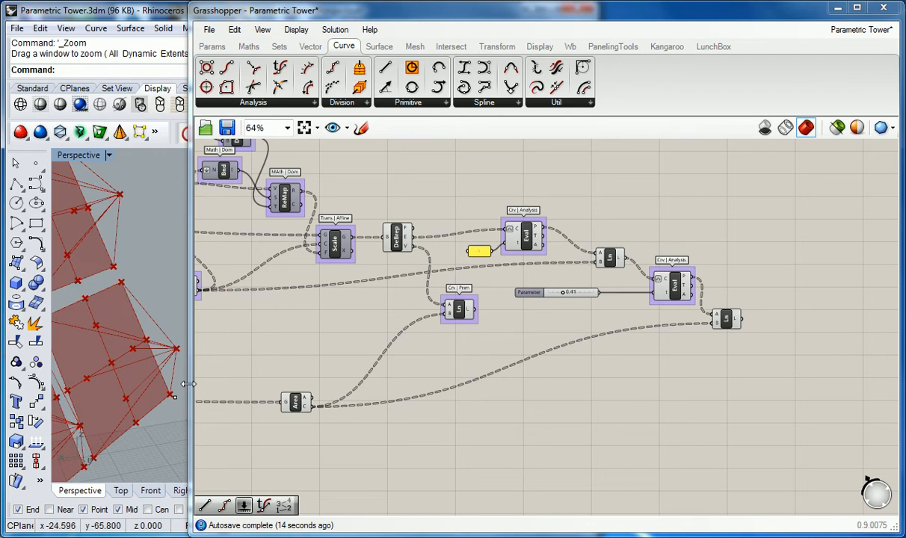
shift+right_drag(147, 351, 61, 401)
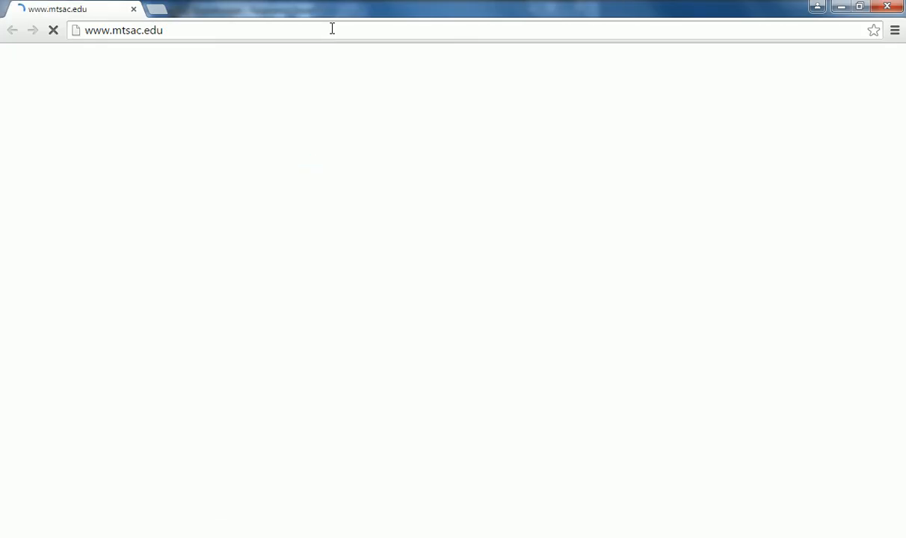
Switch to the web browser and search for "fortune teller origami"
click(310, 30)
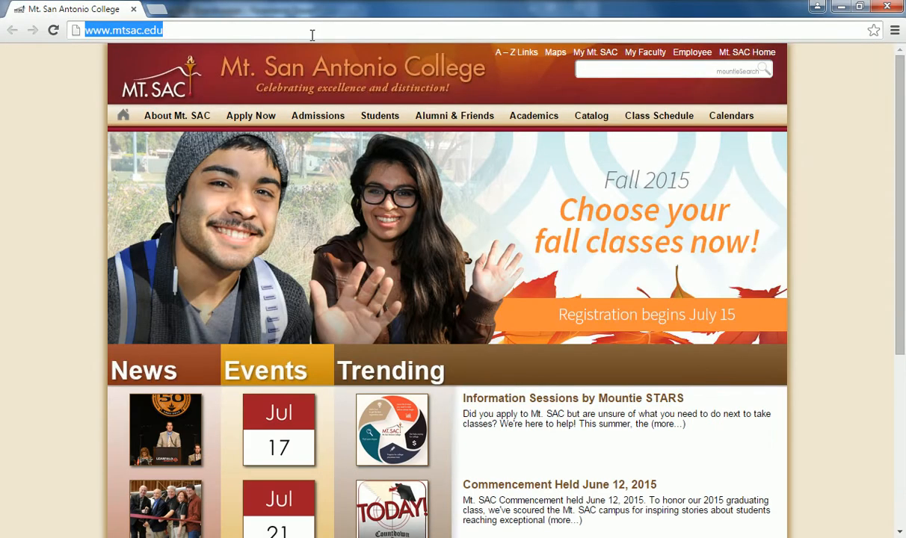
text(fortune teller ora)
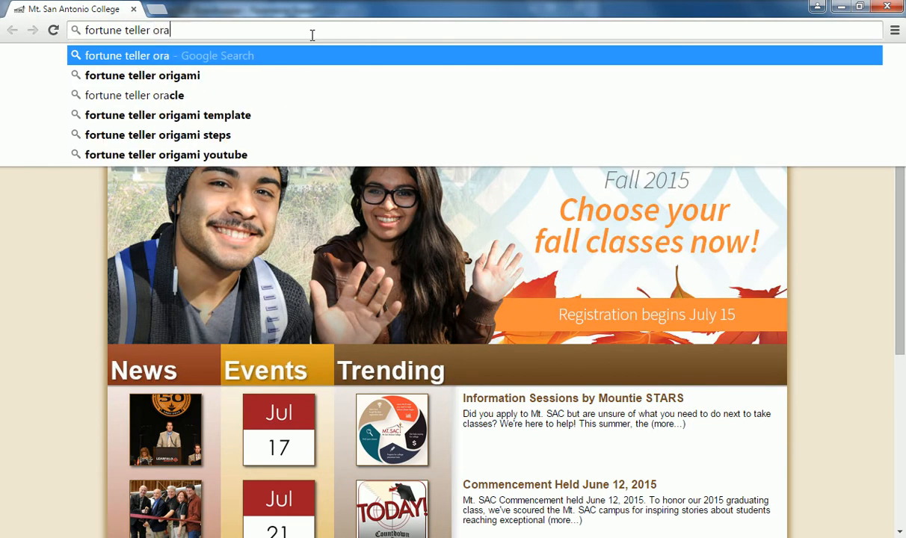
key(BackSpace)
text(igami)
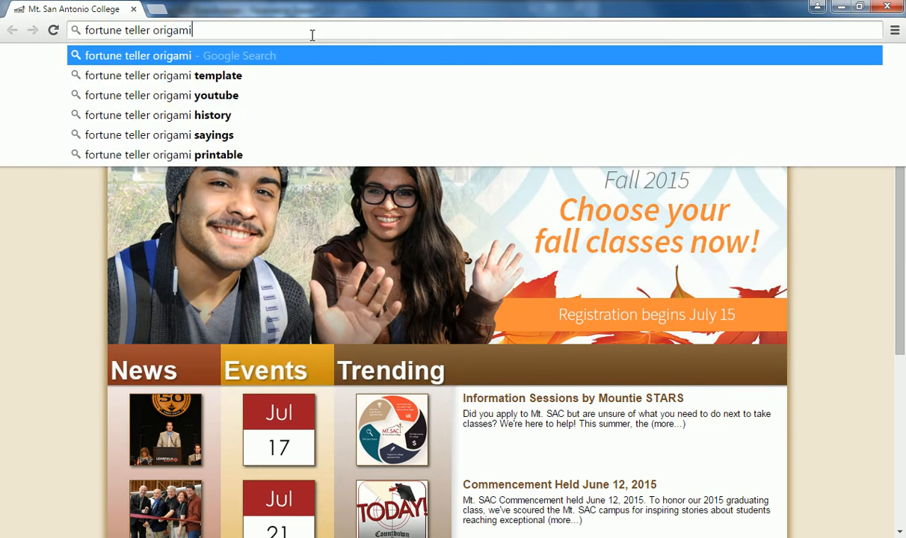
key(Return)
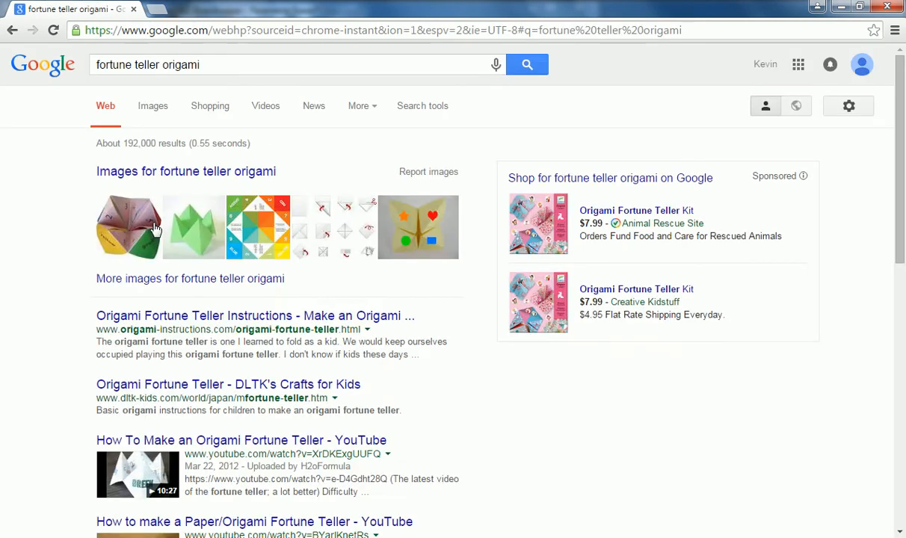
View the green and the yellow folded fortune teller images as references, and return to Grasshopper
click(195, 239)
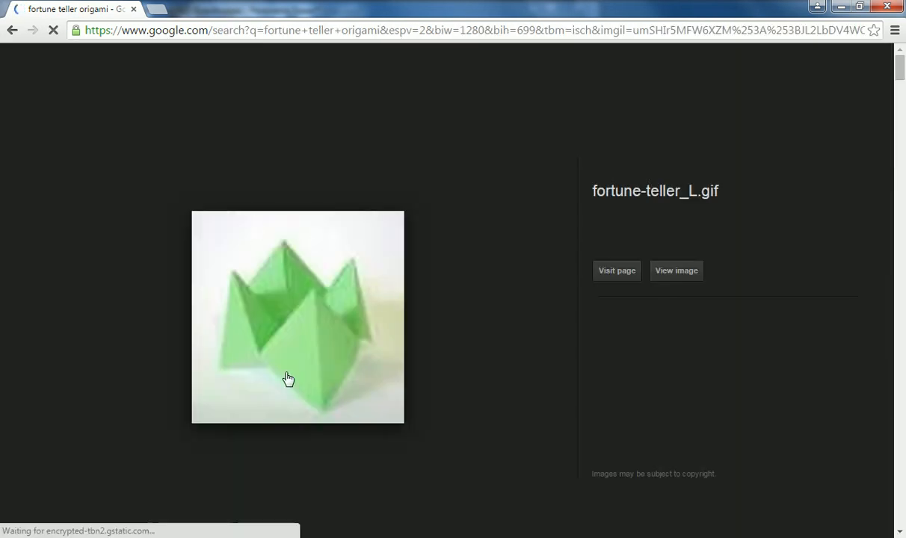
scroll(299, 299, down, 4)
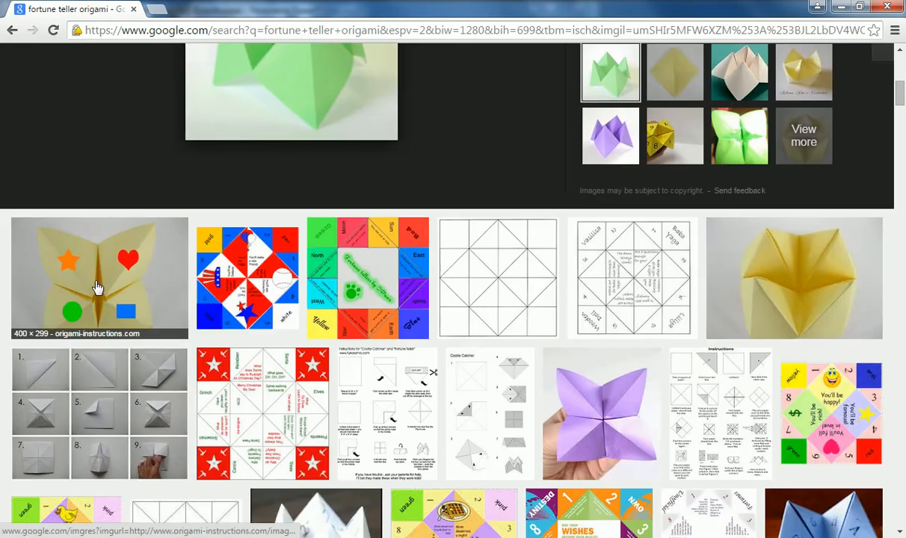
click(178, 314)
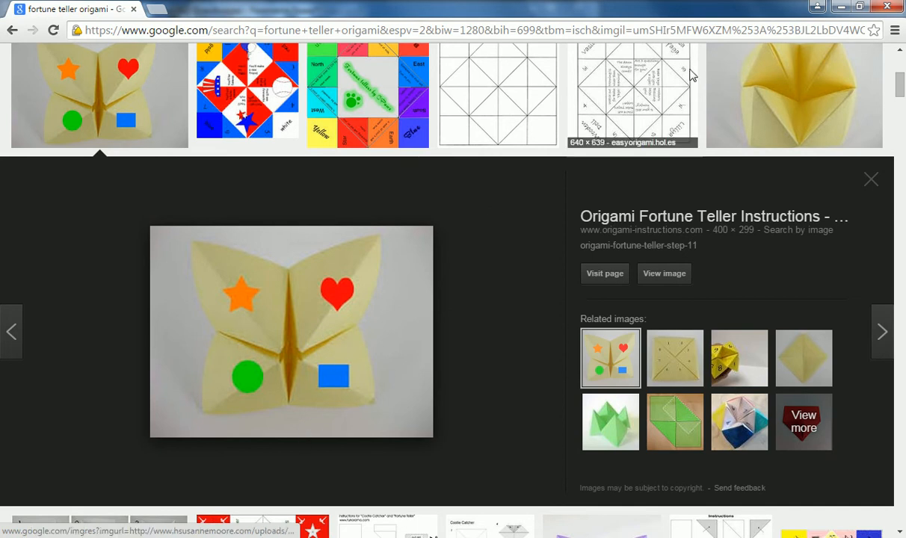
click(841, 6)
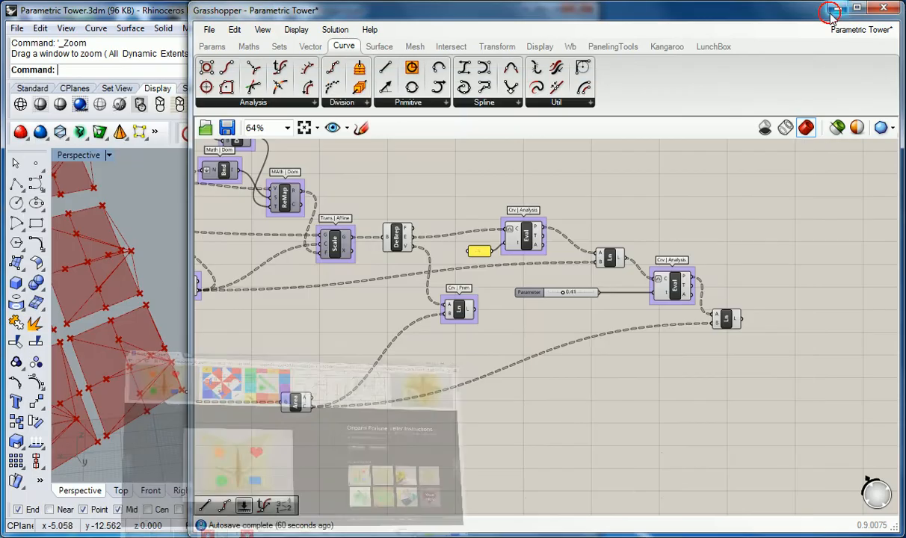
Examine where the last Line component's lines and the Area centroids lie on the tower panels
right_drag(773, 309, 573, 301)
scroll(615, 297, up, 3)
scroll(589, 352, down, 2)
right_drag(426, 248, 471, 219)
click(472, 218)
click(550, 192)
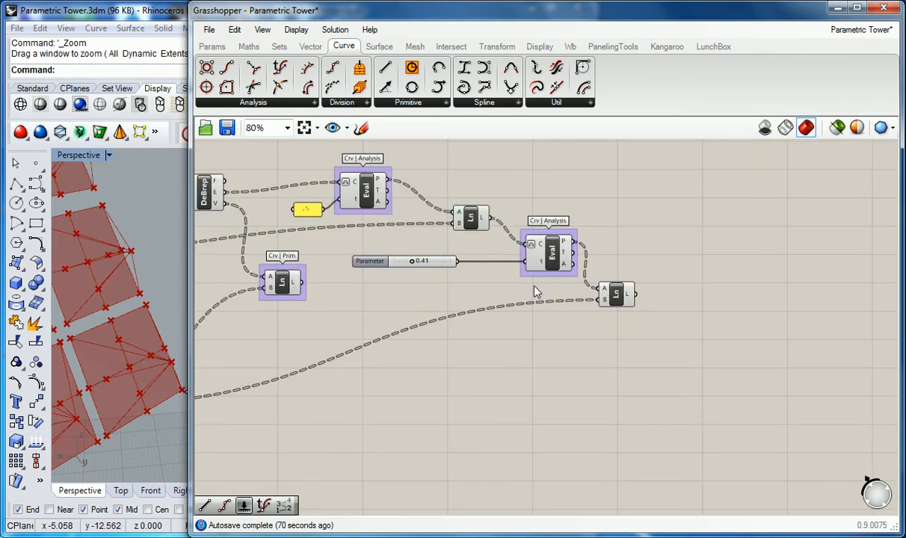
right_drag(549, 272, 565, 266)
click(637, 291)
scroll(92, 308, down, 5)
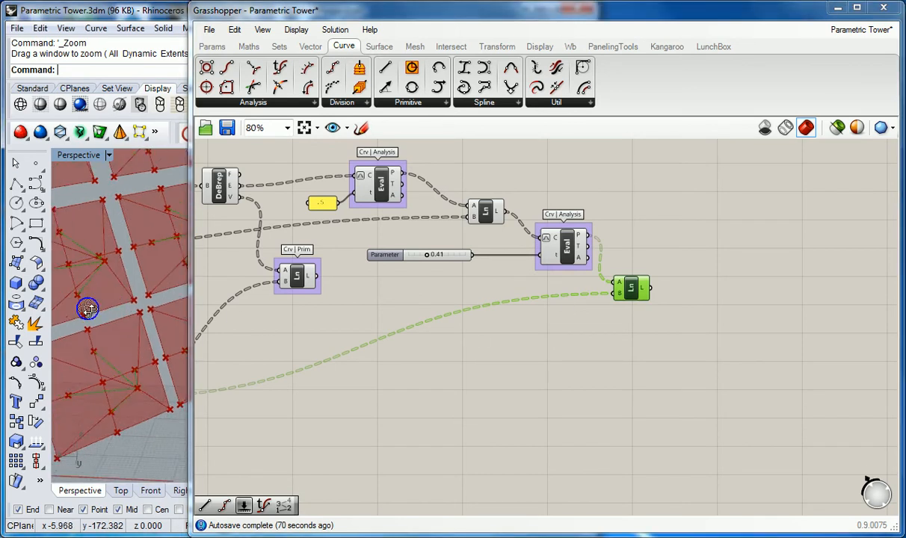
scroll(130, 340, up, 3)
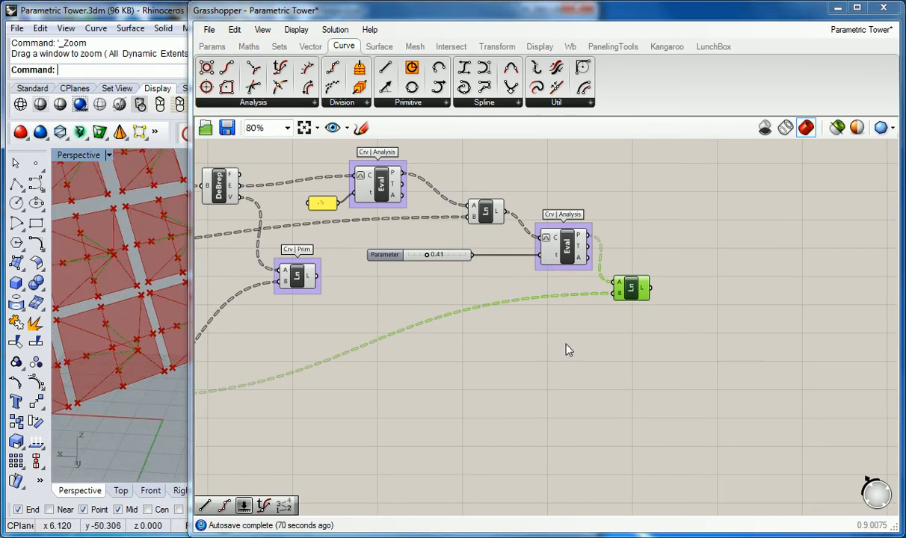
scroll(360, 357, down, 4)
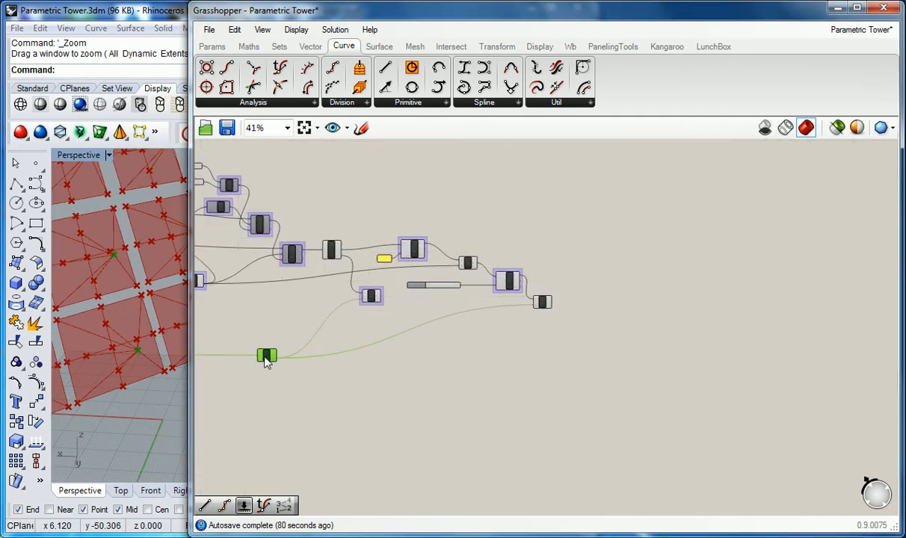
click(418, 327)
Add a Line parameter and feed it the output of the Line component that joins the panel vertices to the centroids
scroll(382, 305, up, 1)
click(372, 299)
click(377, 248)
scroll(344, 213, up, 3)
click(212, 46)
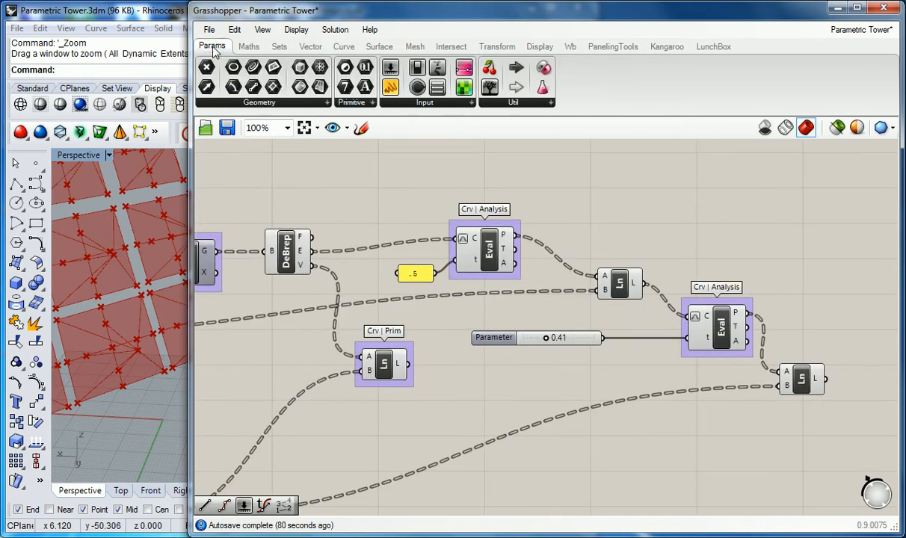
drag(234, 87, 458, 366)
click(438, 342)
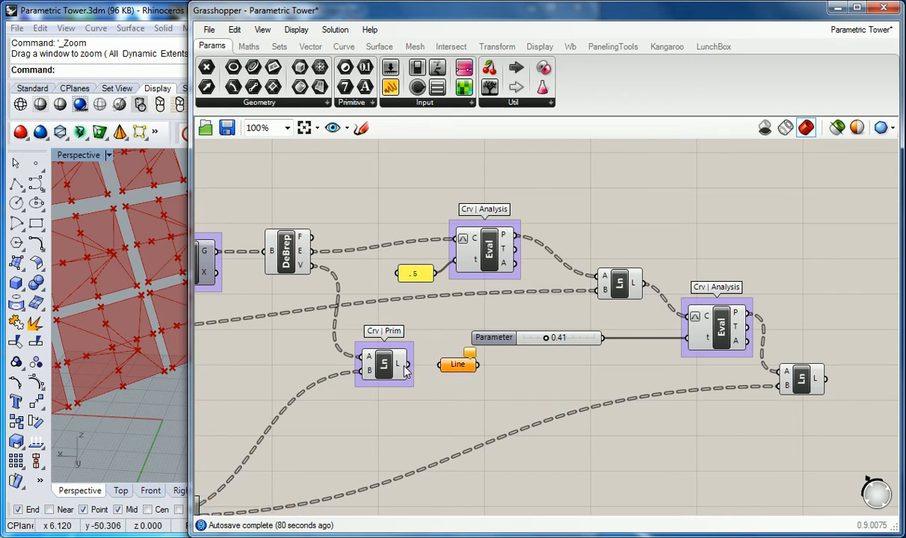
mouse_move(213, 51)
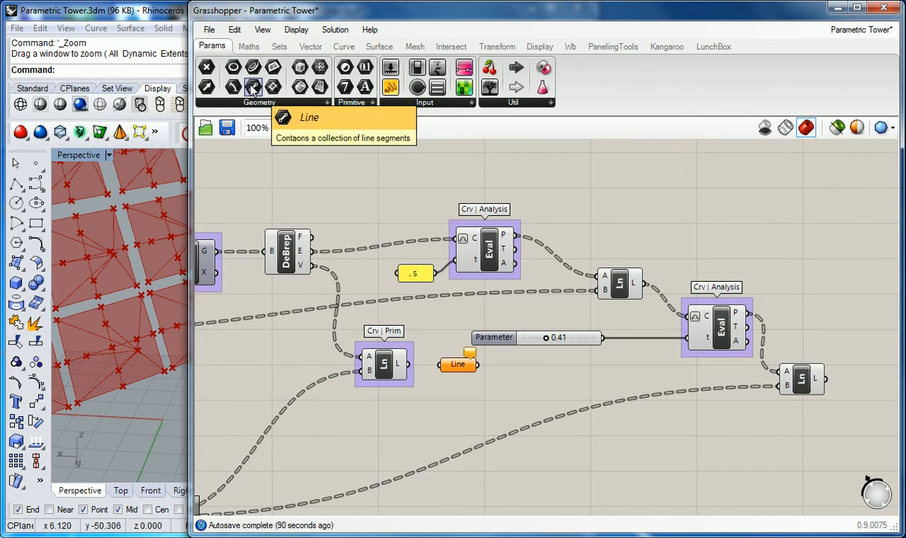
drag(409, 364, 457, 366)
click(459, 366)
Rename the new Line parameter as "Outter Edge"
right_click(459, 366)
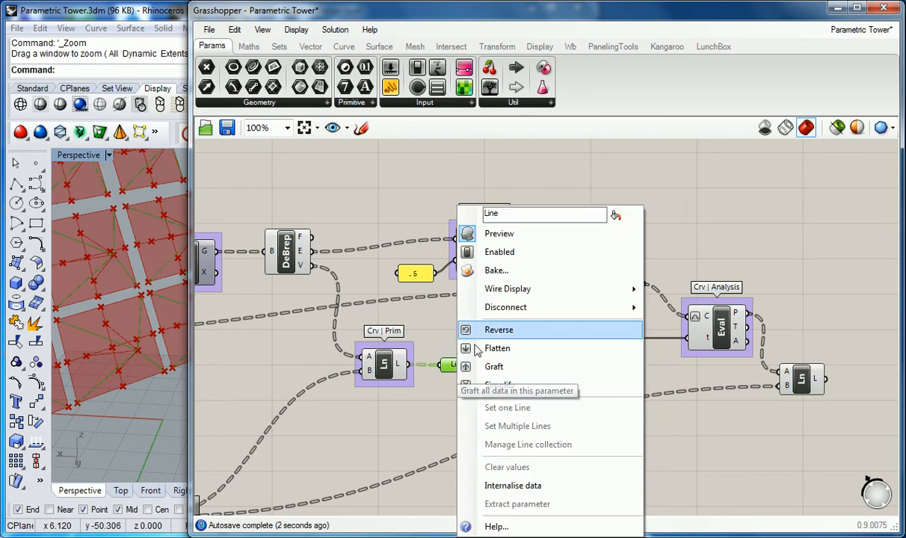
drag(516, 215, 453, 216)
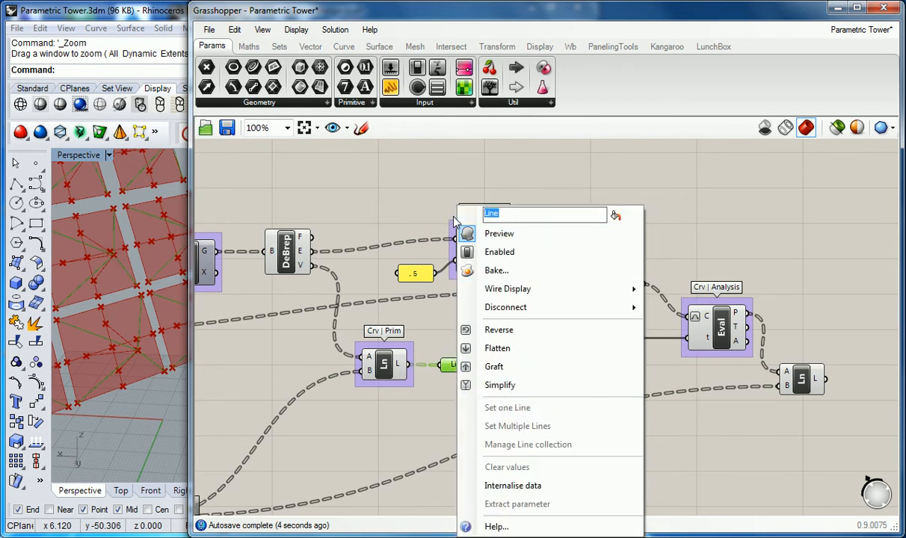
text(Outter Edge)
click(423, 170)
Move Outter Edge beyond the last Line component and duplicate it, feeding the copy from that Line component's output
scroll(390, 350, down, 2)
drag(372, 337, 737, 408)
right_drag(739, 351, 626, 342)
mouse_move(623, 404)
key(ctrl+c)
key(ctrl+v)
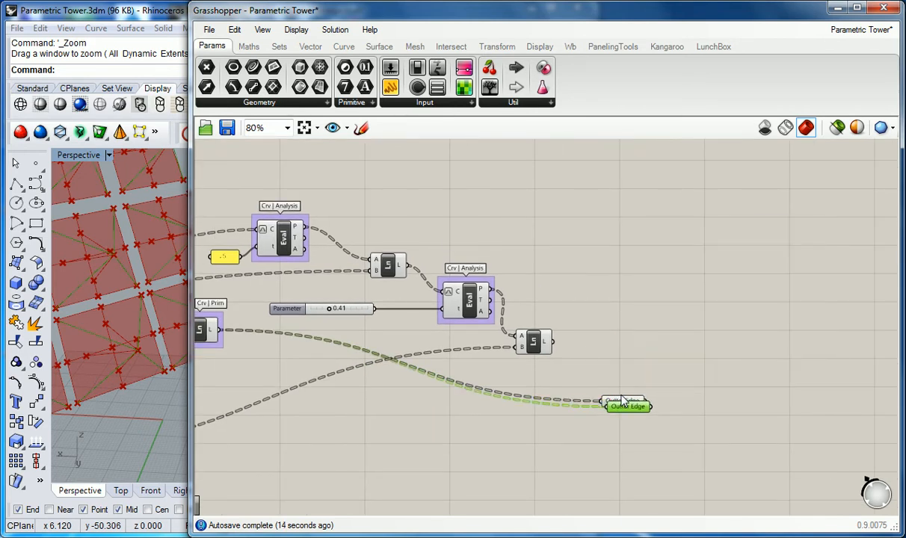
drag(634, 411, 624, 359)
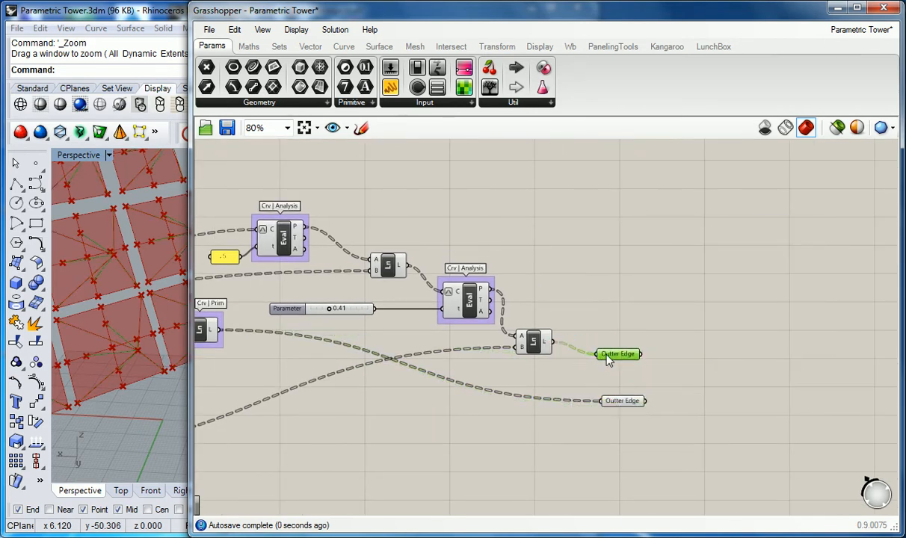
Rename the duplicated parameter as "Inner Edge"
right_click(607, 354)
double_click(649, 213)
text(Inner)
click(547, 218)
Line up the two edge parameters at the end of the definition, with Outter Edge just beneath Inner Edge
right_drag(631, 288, 603, 291)
drag(592, 357, 620, 343)
drag(595, 405, 618, 399)
click(633, 354)
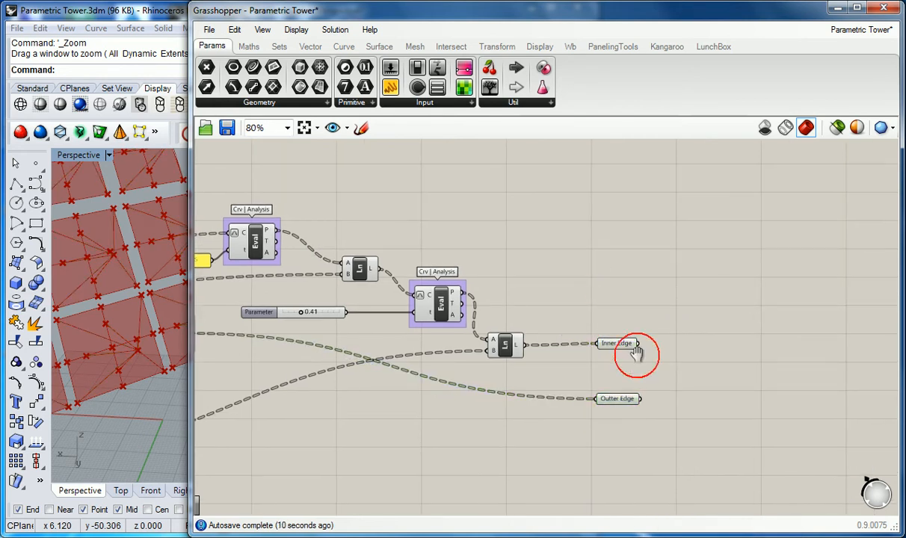
scroll(569, 340, up, 5)
drag(413, 385, 401, 329)
scroll(401, 329, down, 5)
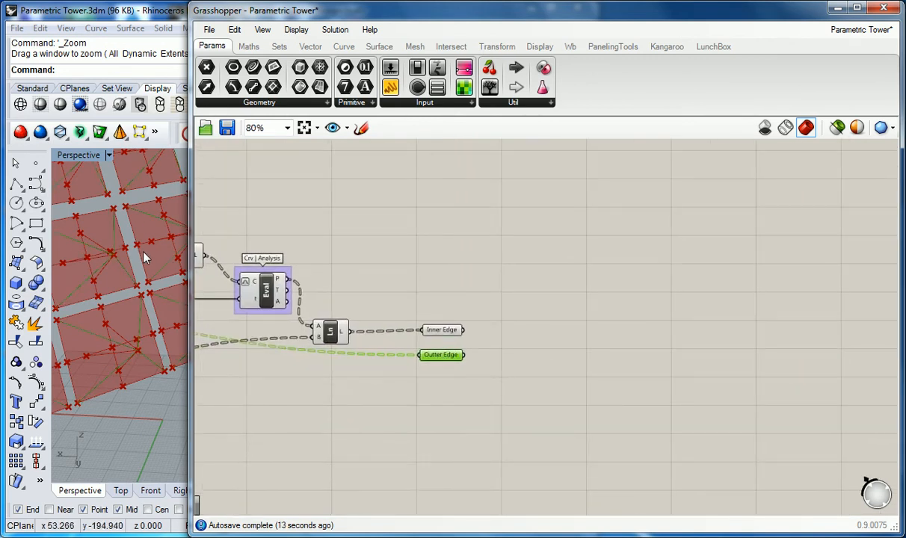
Examine the inner and outer edge lines on the tower's panels in the Perspective view
click(155, 405)
scroll(155, 403, down, 4)
right_drag(150, 330, 137, 300)
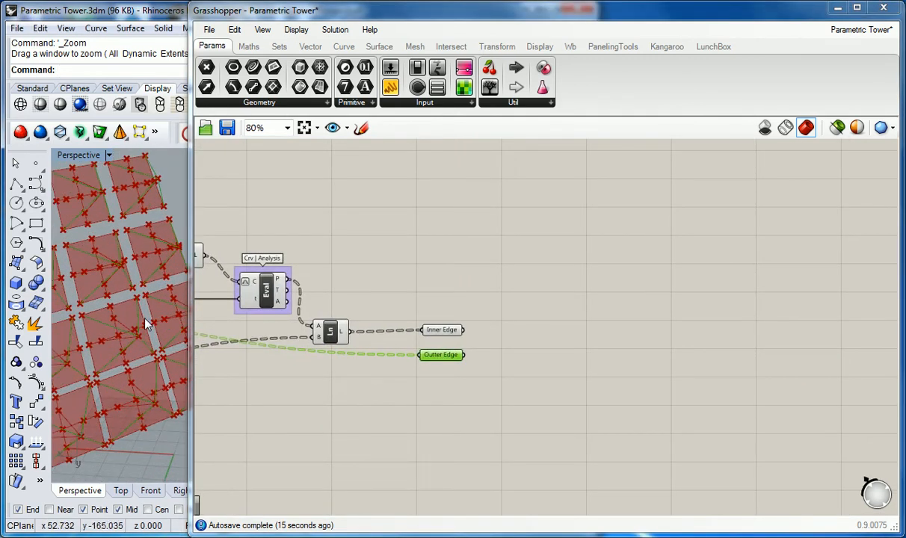
scroll(367, 200, down, 3)
scroll(318, 264, up, 3)
scroll(552, 304, up, 2)
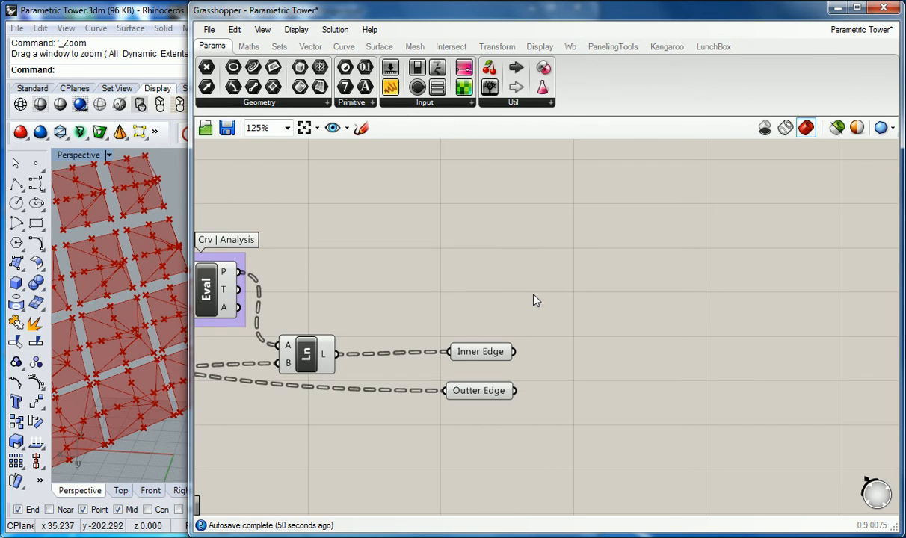
right_drag(155, 283, 101, 346)
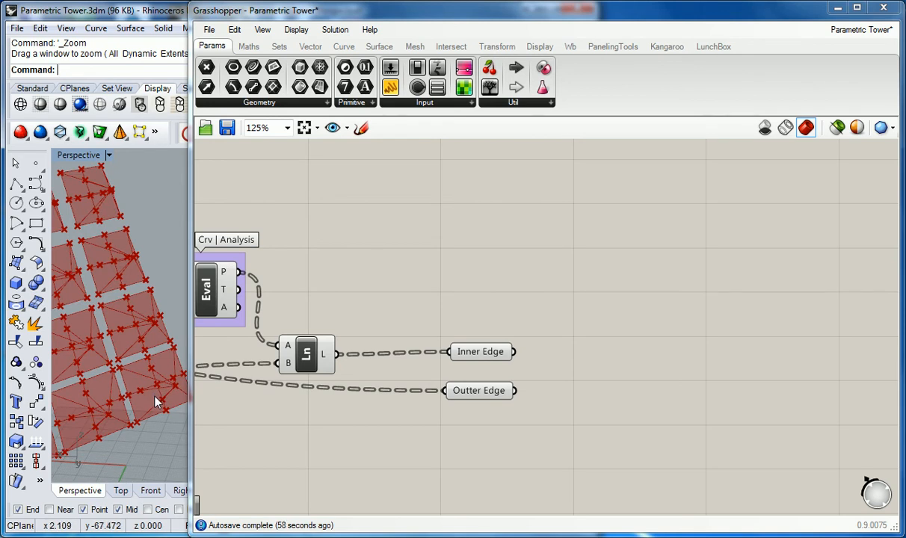
Add a List Item component beyond the Inner Edge and Outter Edge parameters
right_drag(565, 361, 547, 338)
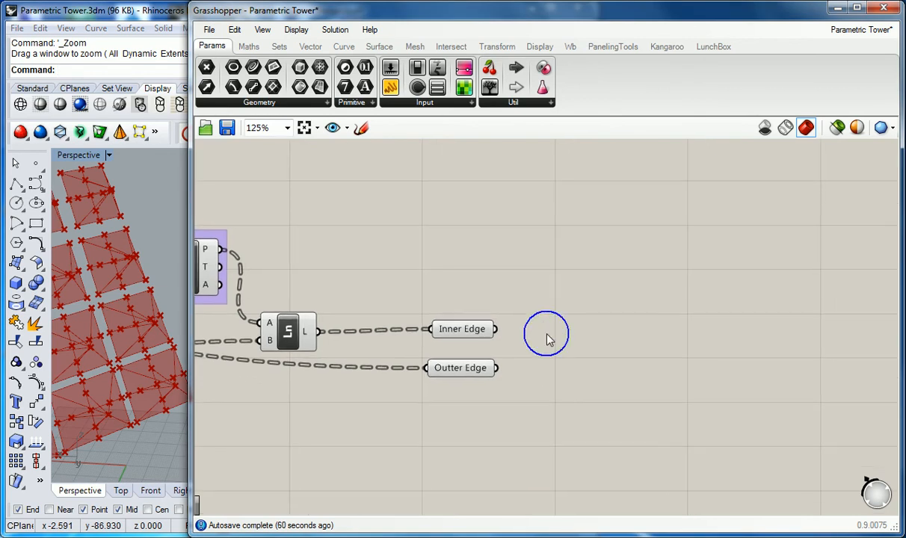
mouse_move(471, 340)
scroll(513, 282, down, 2)
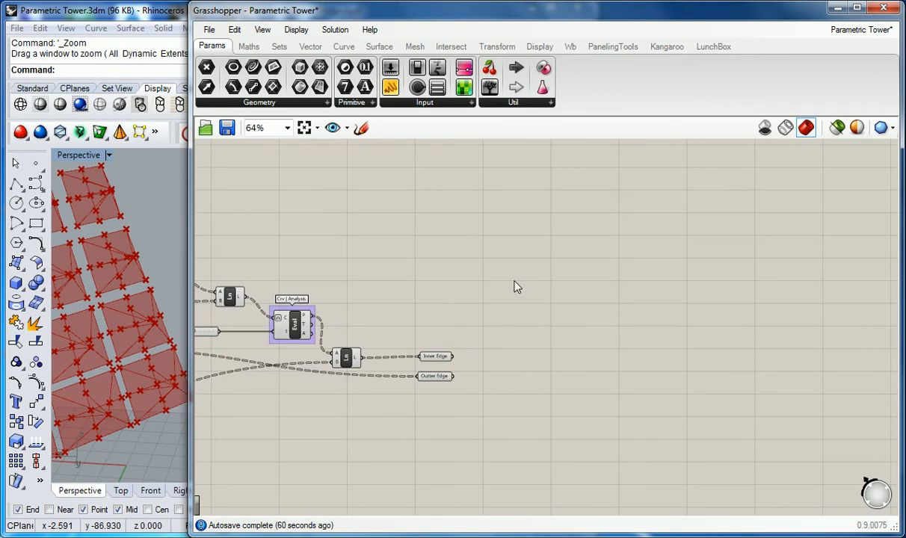
scroll(509, 306, up, 1)
scroll(507, 317, up, 1)
right_drag(486, 351, 446, 292)
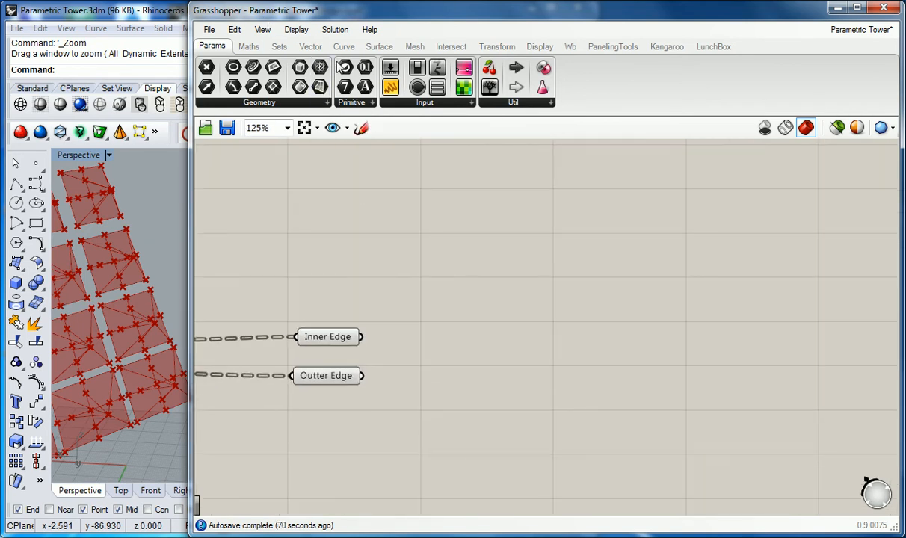
click(280, 48)
click(249, 104)
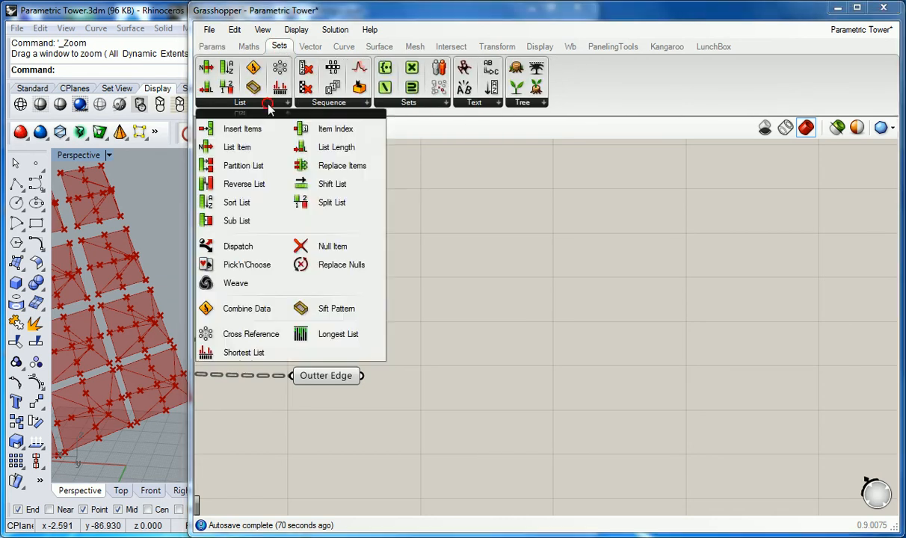
click(237, 147)
click(462, 304)
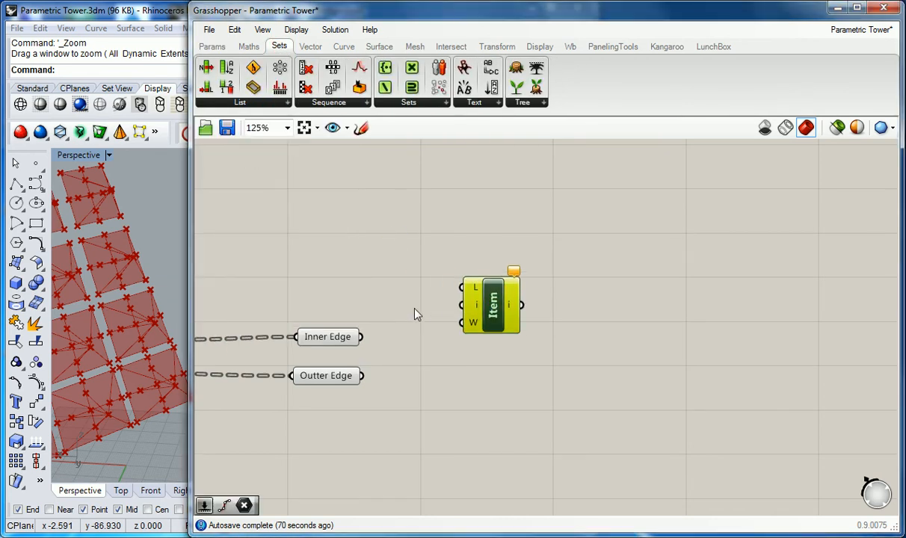
drag(490, 310, 571, 305)
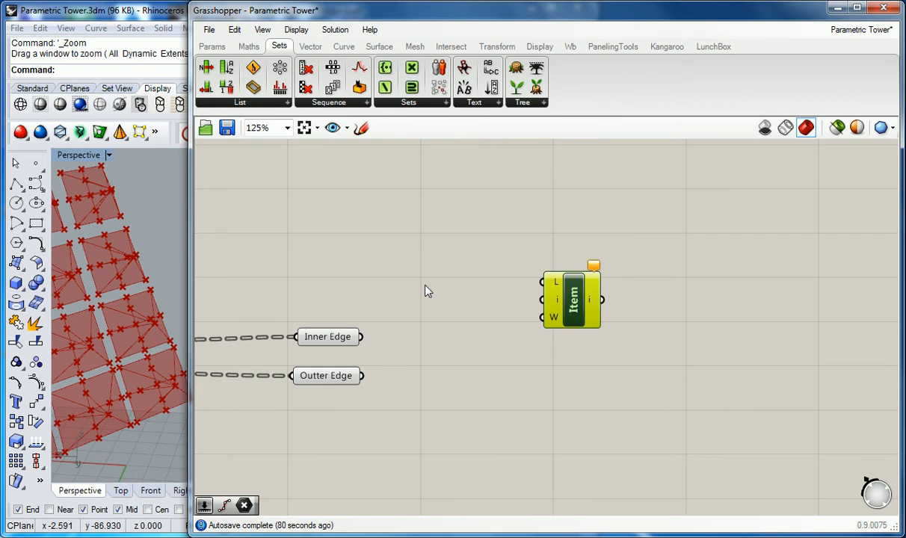
Create an integer number slider ranging from 0 to 3 and connect it to the List Item's index input
double_click(426, 289)
text(0)
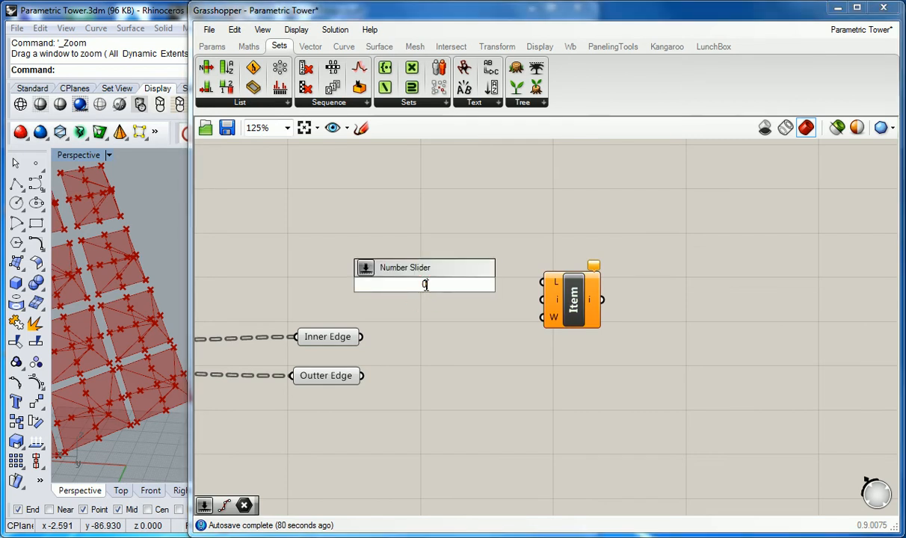
text(<3)
key(Return)
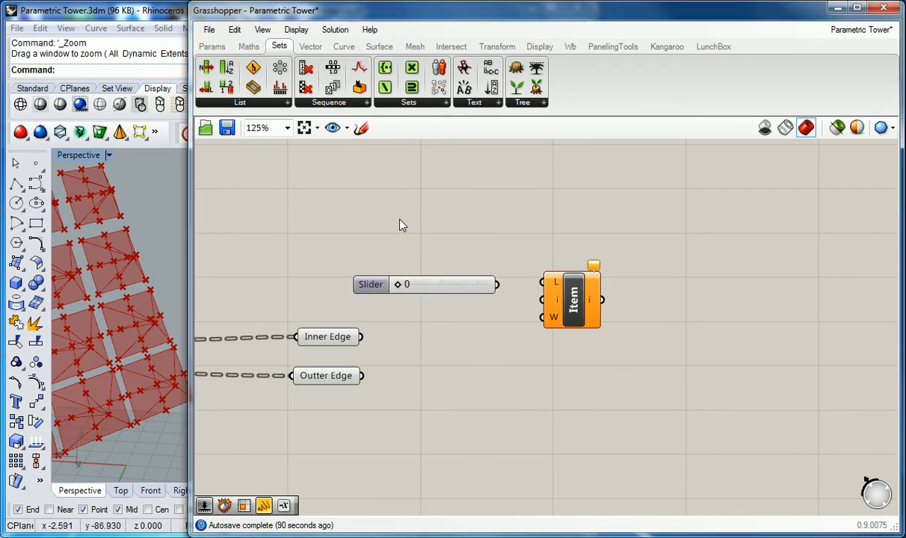
drag(372, 285, 380, 300)
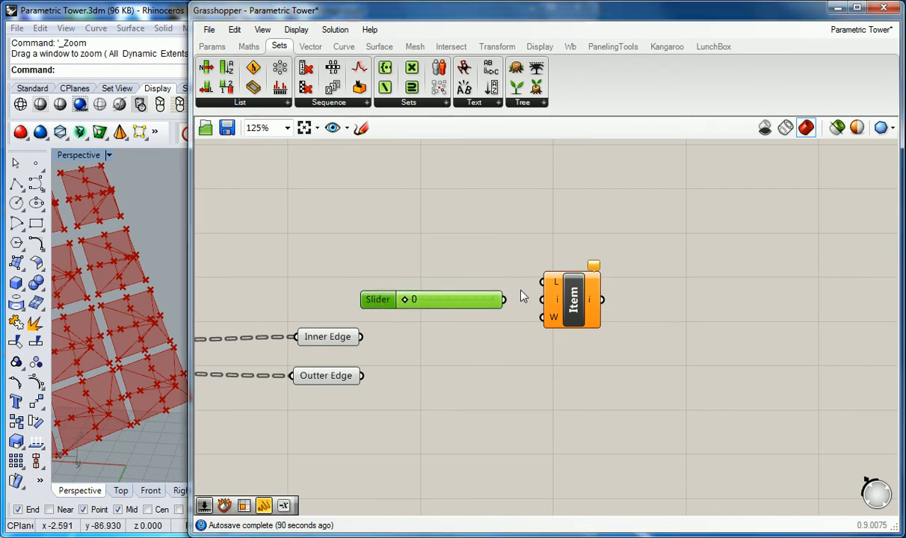
drag(527, 301, 542, 300)
right_drag(546, 263, 484, 272)
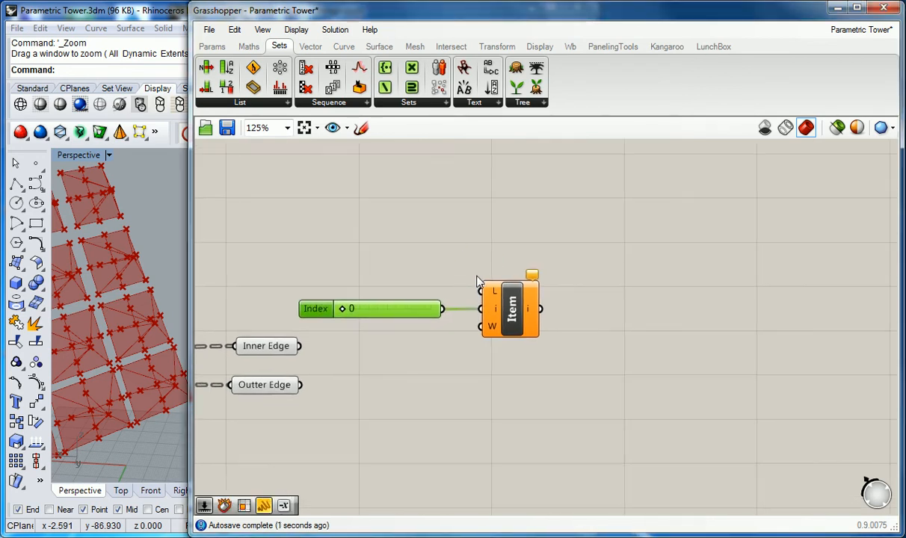
Move the index slider and List Item clear of the edge parameters, and place a copy of the pair directly below
drag(265, 251, 575, 341)
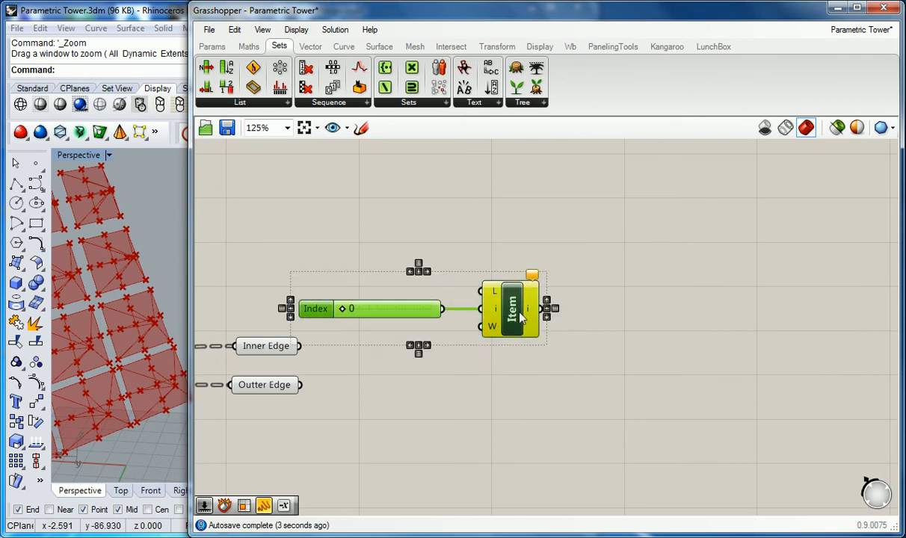
drag(496, 312, 557, 293)
click(536, 228)
drag(299, 229, 645, 346)
alt+drag(573, 293, 574, 358)
click(469, 228)
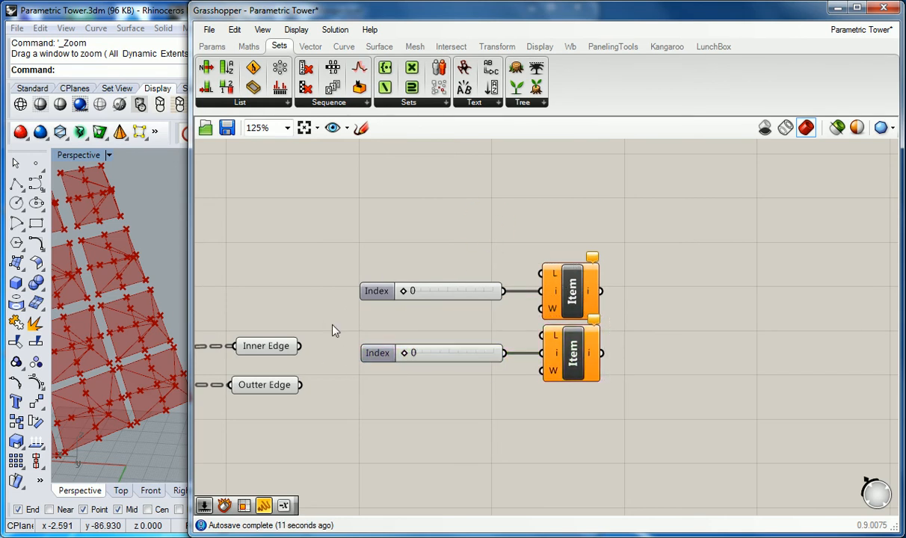
Connect Inner Edge to the upper List Item's list input and Outter Edge to the lower one's
drag(300, 346, 538, 275)
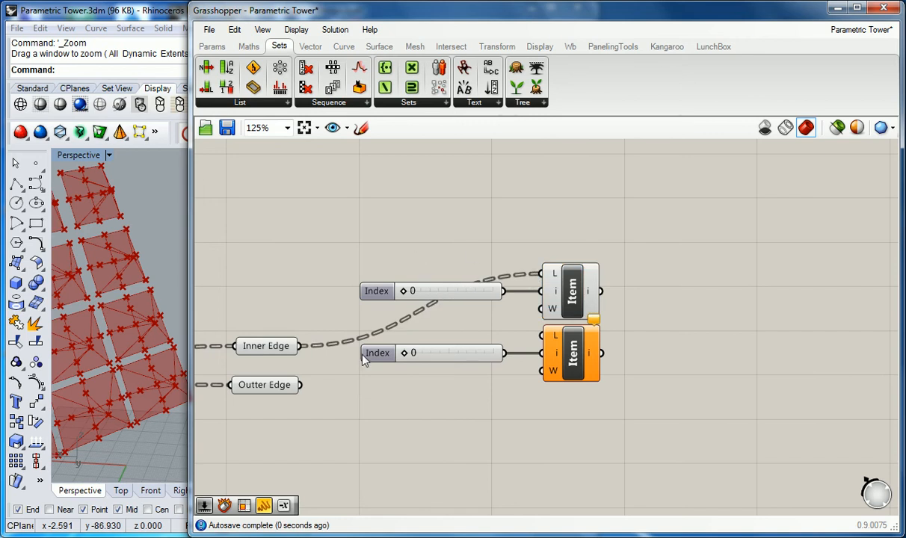
drag(300, 385, 540, 336)
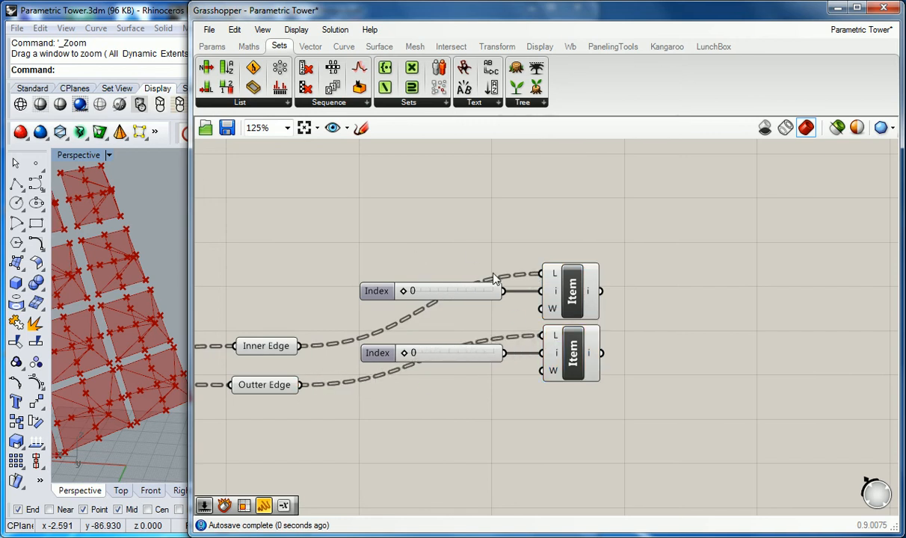
click(454, 244)
right_drag(622, 267, 608, 267)
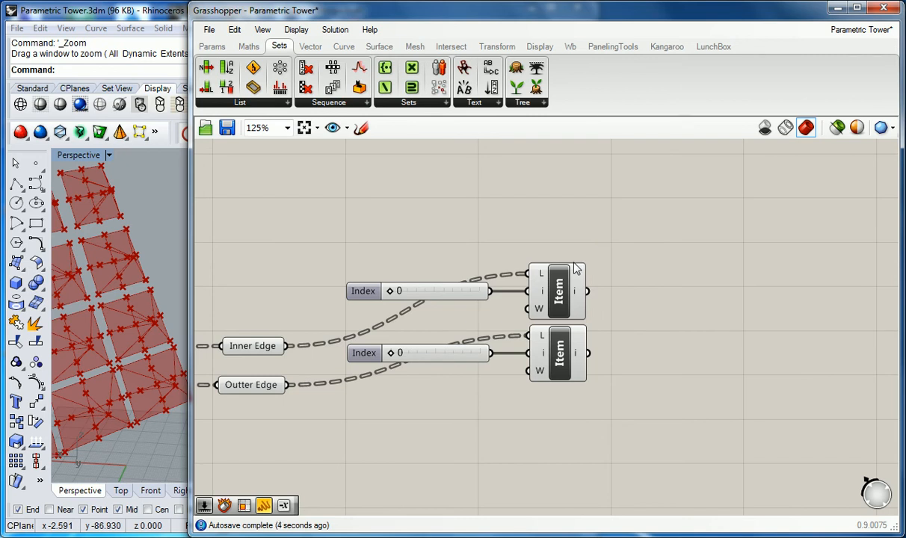
Move the two Line components feeding Inner Edge and Outter Edge closer to them, and check Outter Edge's data structure
right_drag(436, 250, 558, 235)
scroll(568, 234, down, 2)
right_drag(397, 207, 477, 204)
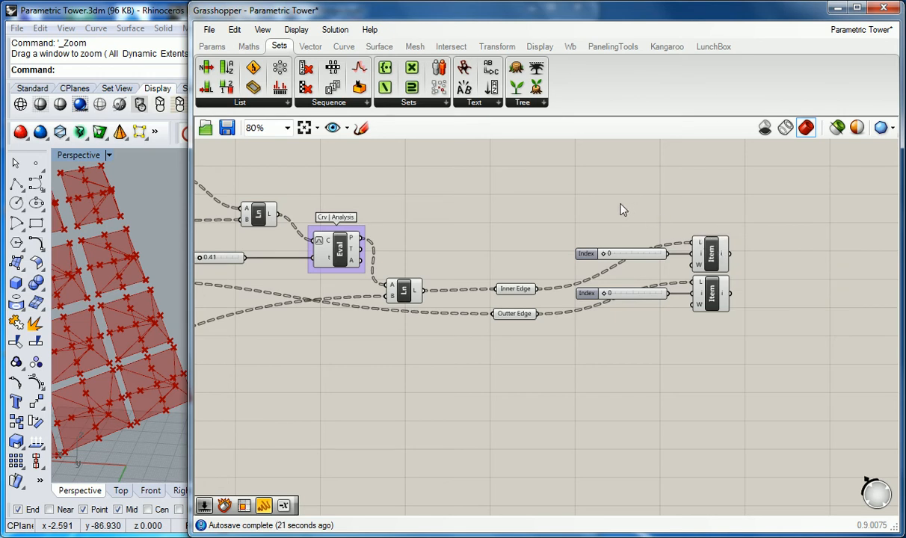
drag(406, 289, 424, 291)
click(516, 270)
mouse_move(518, 320)
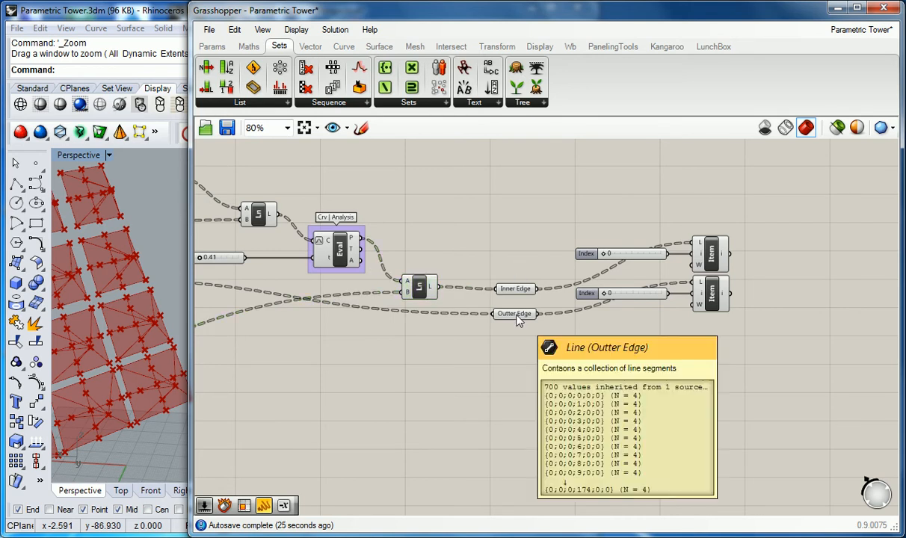
right_drag(346, 294, 529, 311)
drag(253, 296, 487, 355)
right_drag(315, 307, 502, 302)
Examine where the Deconstruct Brep vertices and the Area centroids lie on the tower panels
click(362, 200)
right_drag(331, 230, 398, 238)
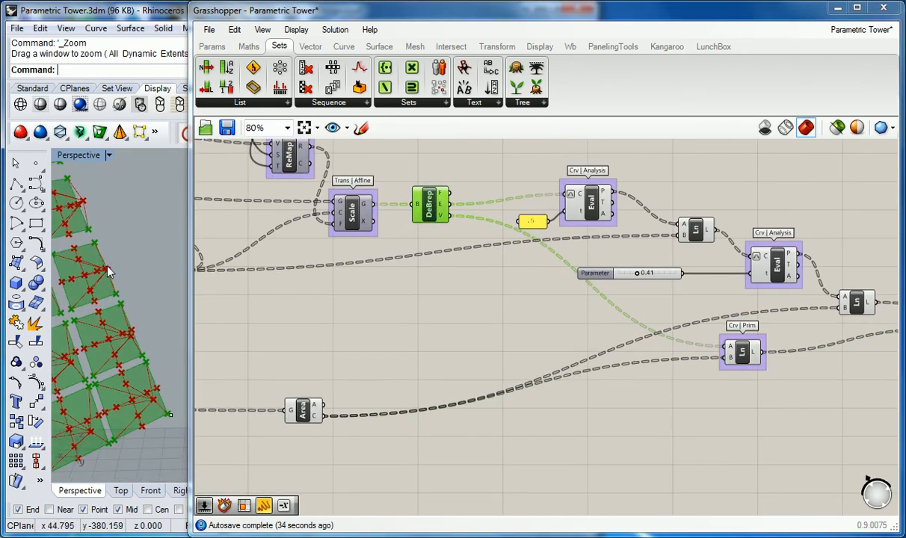
click(298, 414)
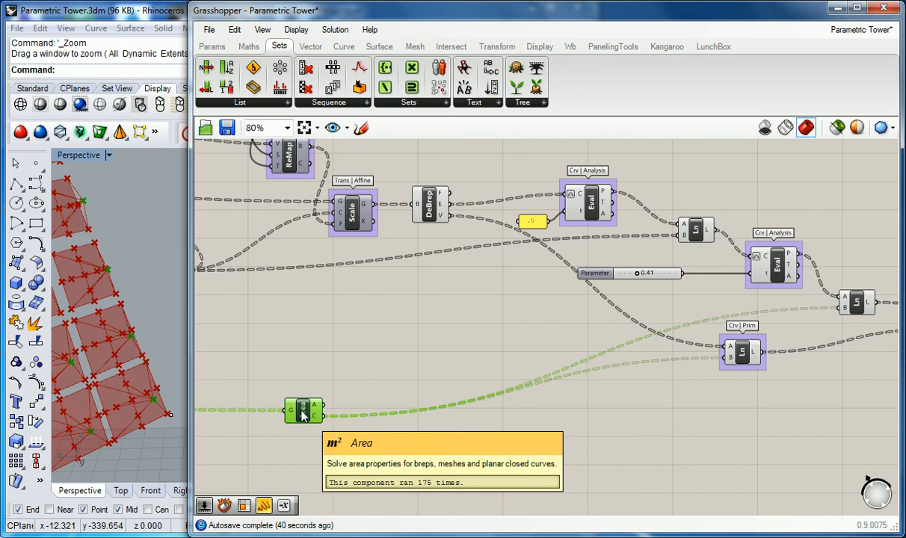
click(435, 329)
right_drag(525, 309, 234, 321)
right_drag(631, 319, 536, 319)
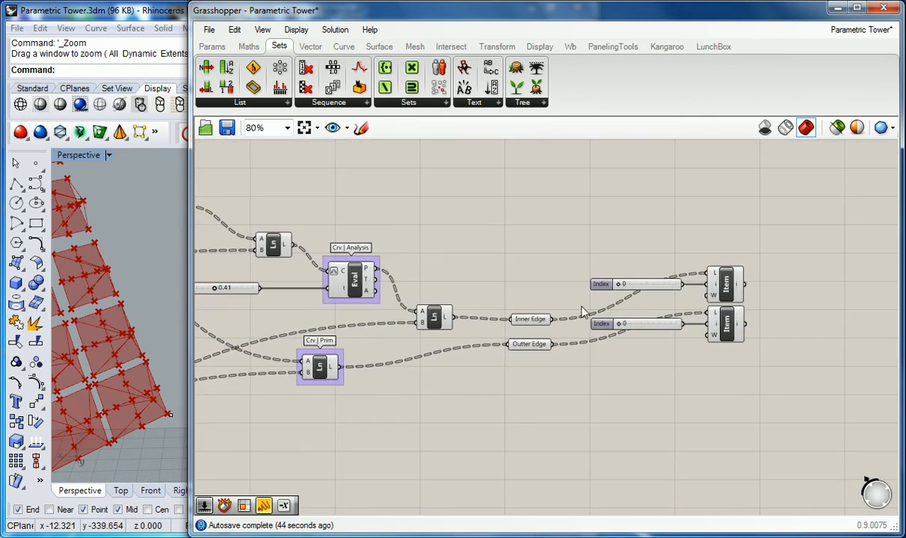
Add a Loft component beyond the two List Items and place it in a group labelled "Srf | Frfm"
right_drag(655, 275, 493, 264)
drag(439, 243, 572, 250)
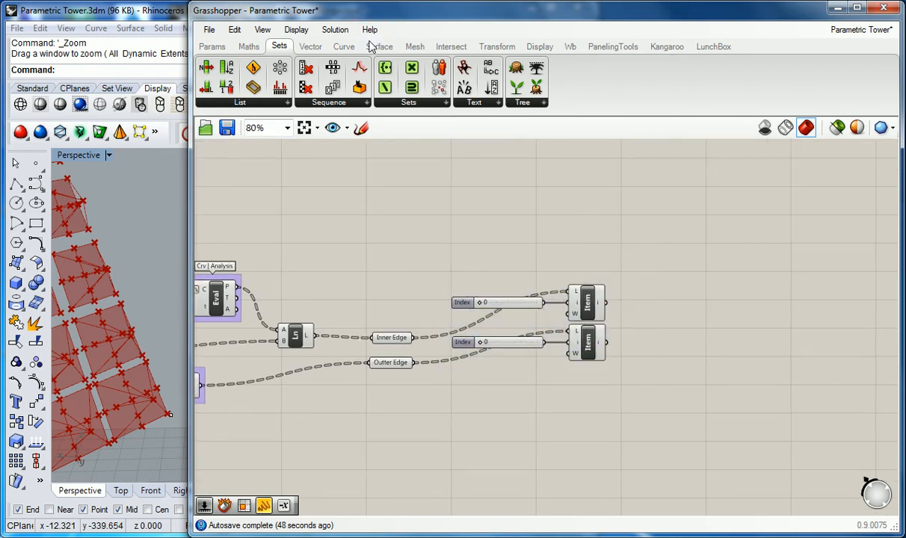
click(379, 46)
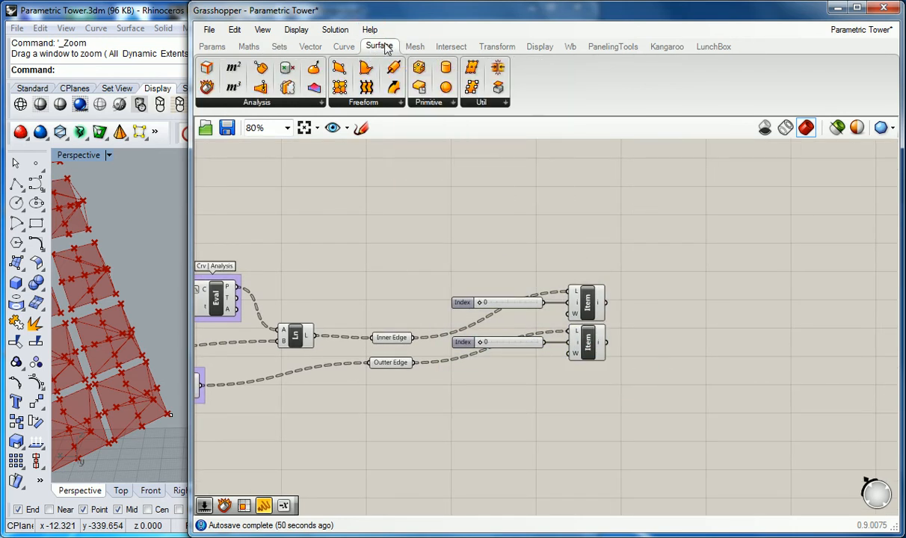
click(367, 103)
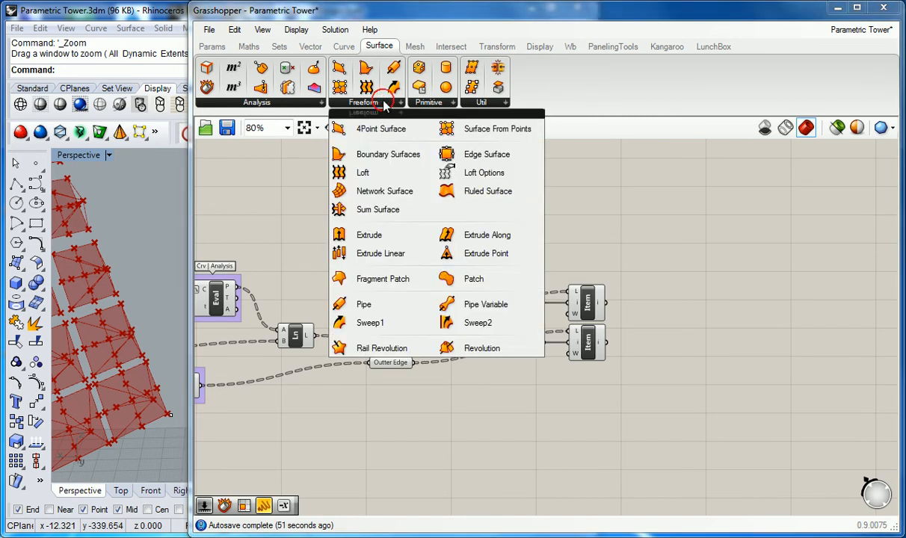
click(372, 177)
click(666, 333)
key(ctrl+g)
right_click(664, 314)
text(Srf | Frfm)
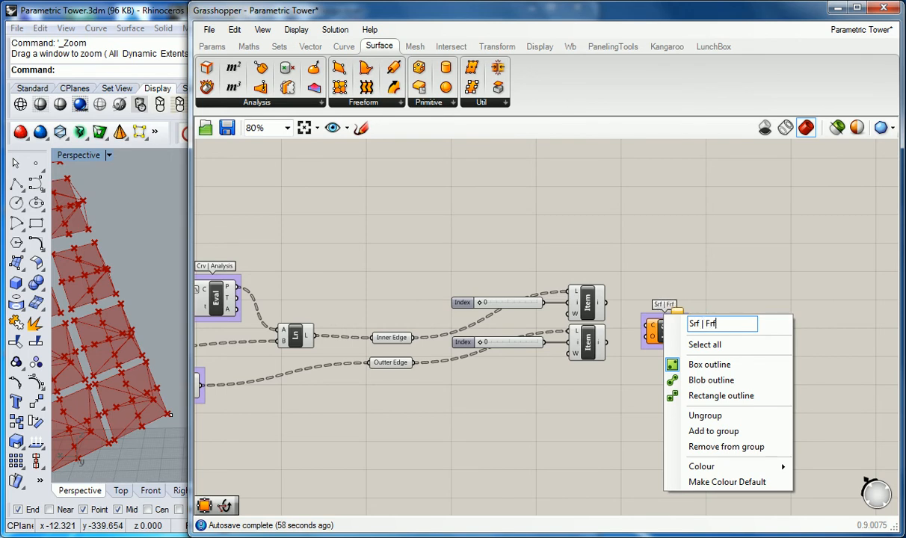
key(Return)
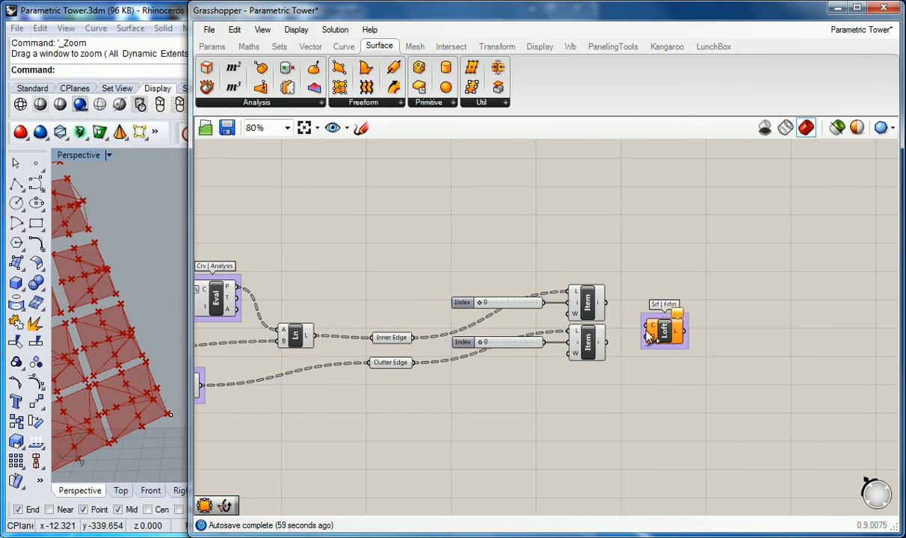
Connect the item outputs of both List Items to the Loft's curves input
scroll(645, 329, up, 1)
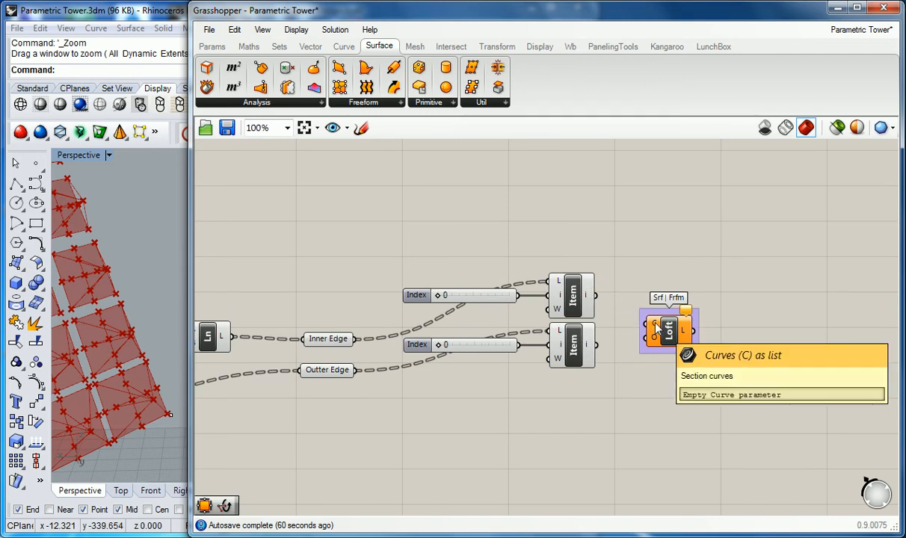
click(577, 297)
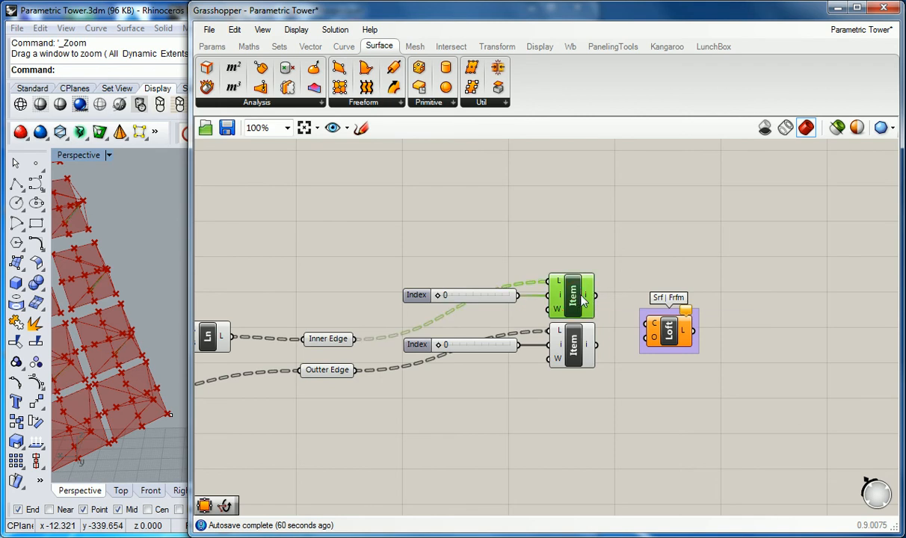
drag(596, 295, 647, 324)
right_drag(609, 341, 630, 344)
drag(617, 348, 655, 336)
Examine how the lofted surface spans the inner and outer edge lines on the tower's lower corner panel
scroll(135, 344, up, 8)
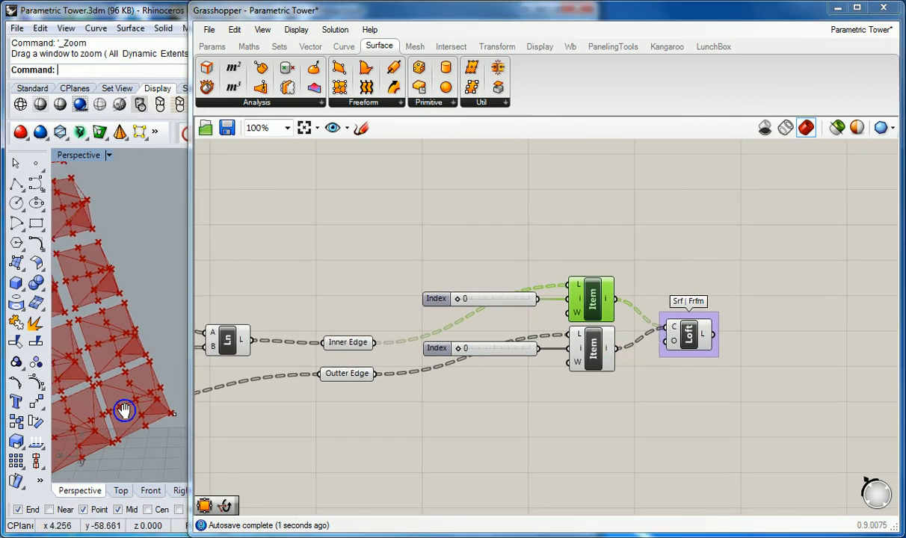
scroll(157, 389, up, 6)
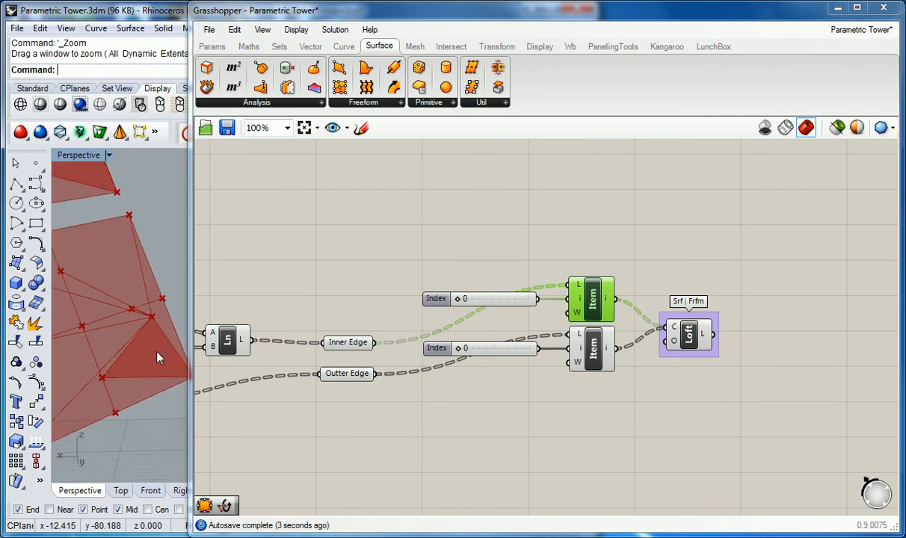
scroll(122, 303, down, 5)
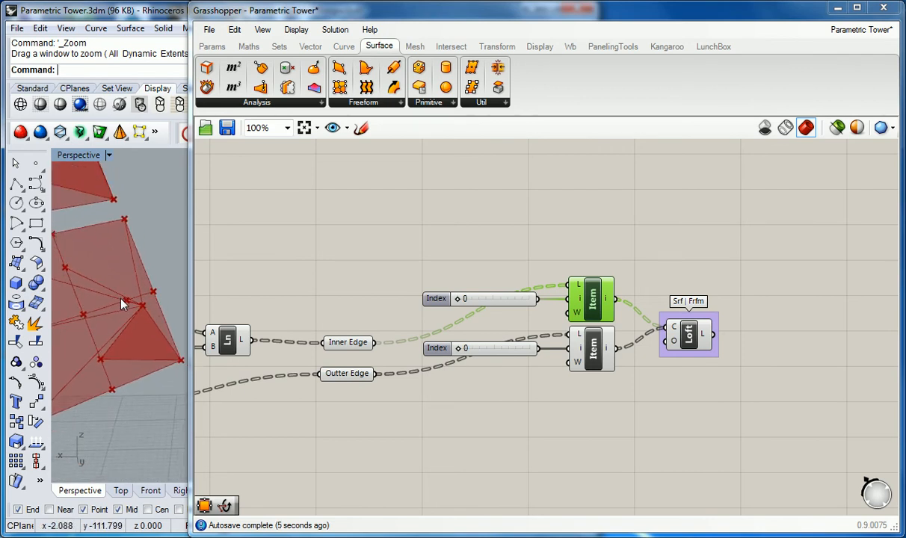
click(154, 333)
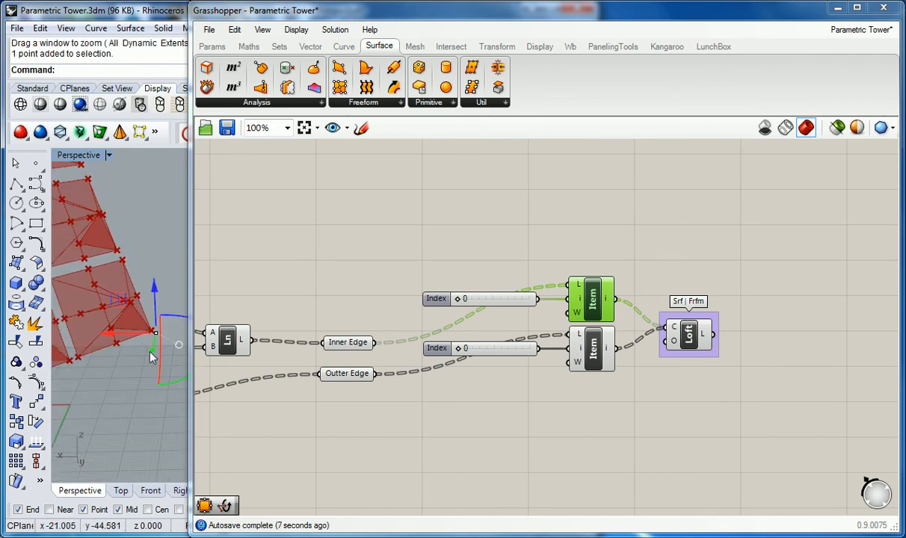
key(Return)
scroll(127, 329, down, 5)
scroll(123, 329, down, 6)
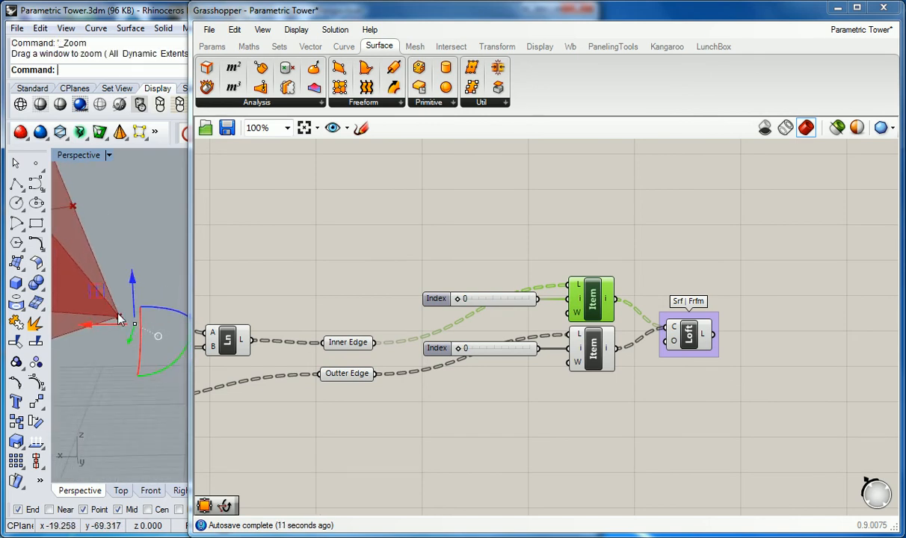
scroll(165, 359, down, 5)
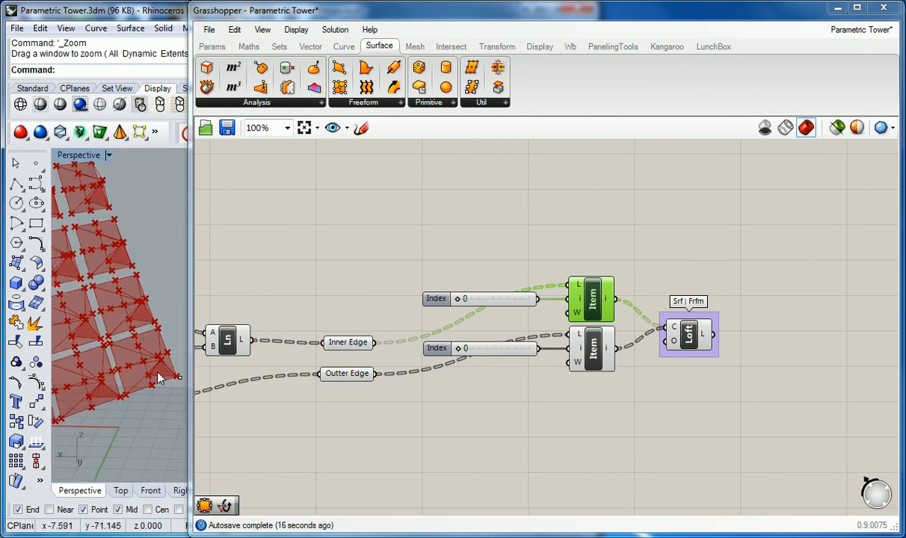
Narrow the Grasshopper window to enlarge the Rhino perspective view, and turn the view toward the facade panels
shift+right_drag(161, 391, 154, 387)
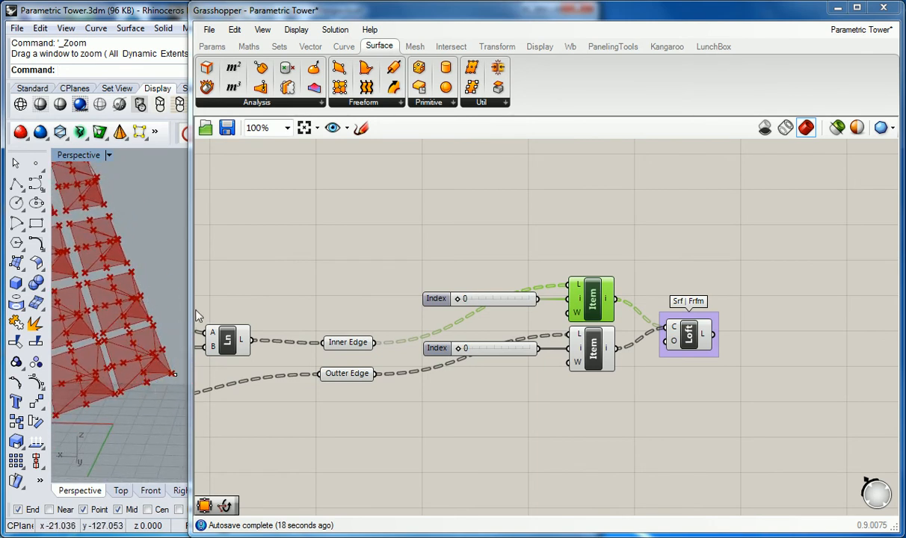
drag(189, 301, 346, 301)
shift+right_drag(255, 332, 216, 346)
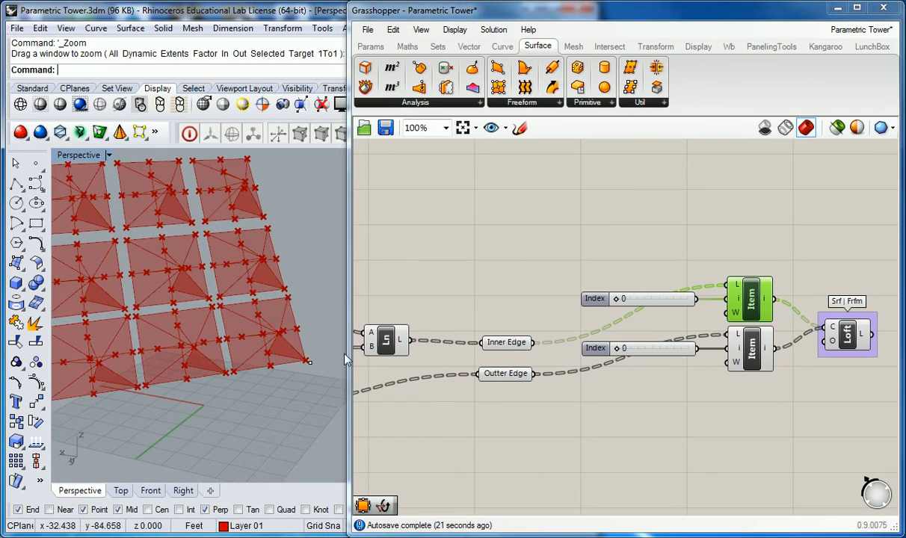
Move the two index sliders, both List Items and the Loft together to open canvas well above the edge parameters
scroll(649, 278, down, 3)
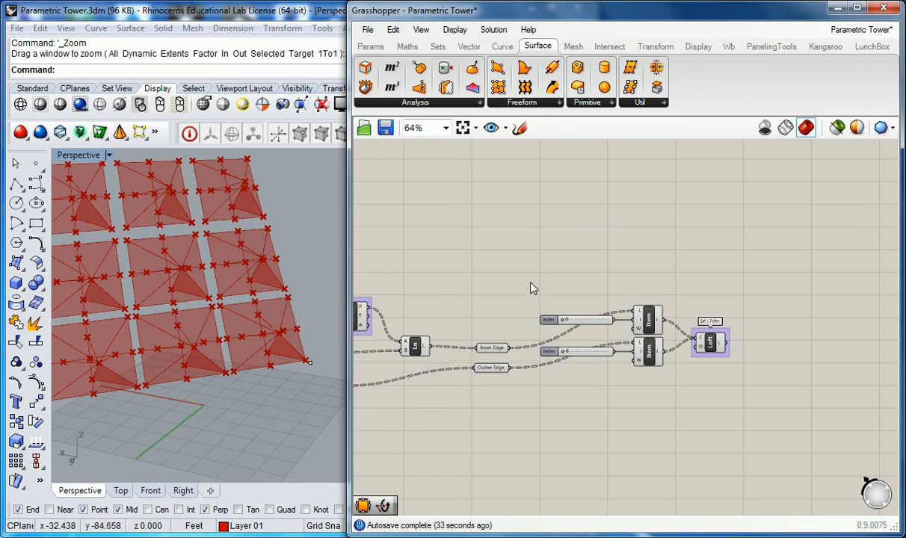
drag(526, 270, 767, 393)
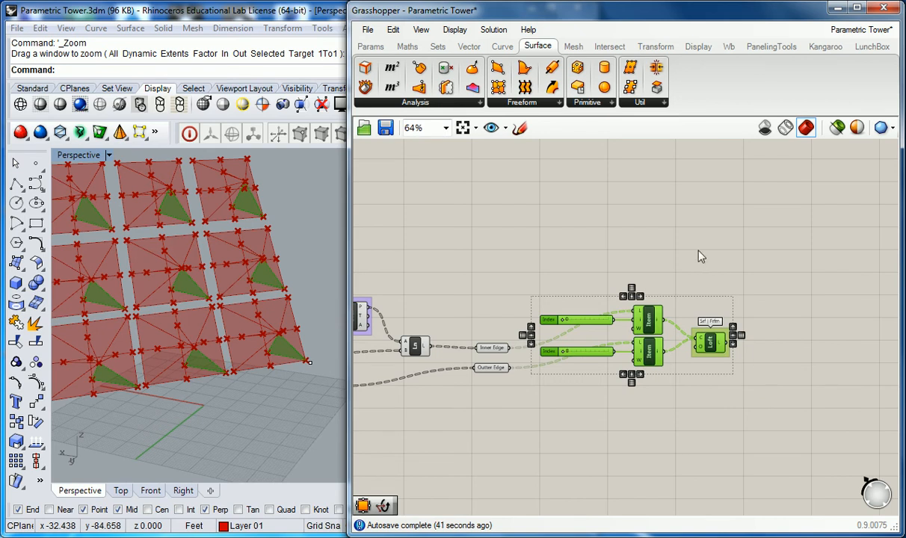
right_drag(707, 265, 710, 293)
drag(655, 357, 709, 187)
scroll(710, 306, down, 2)
drag(671, 234, 710, 193)
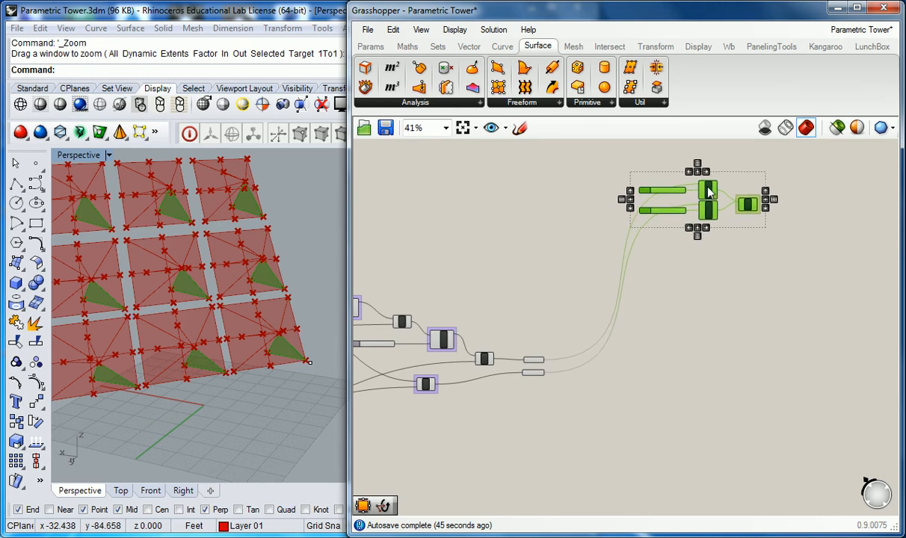
scroll(714, 171, up, 3)
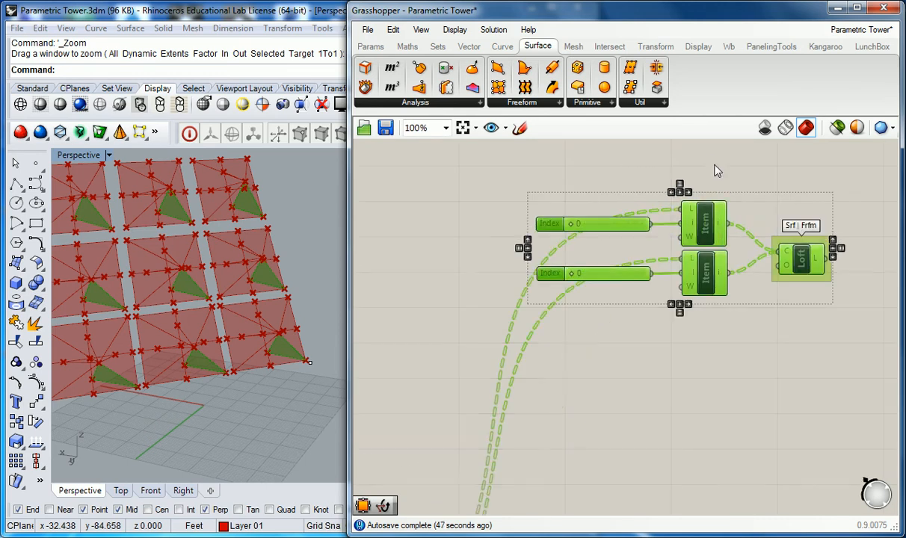
scroll(720, 236, down, 2)
scroll(703, 247, up, 2)
scroll(569, 191, down, 1)
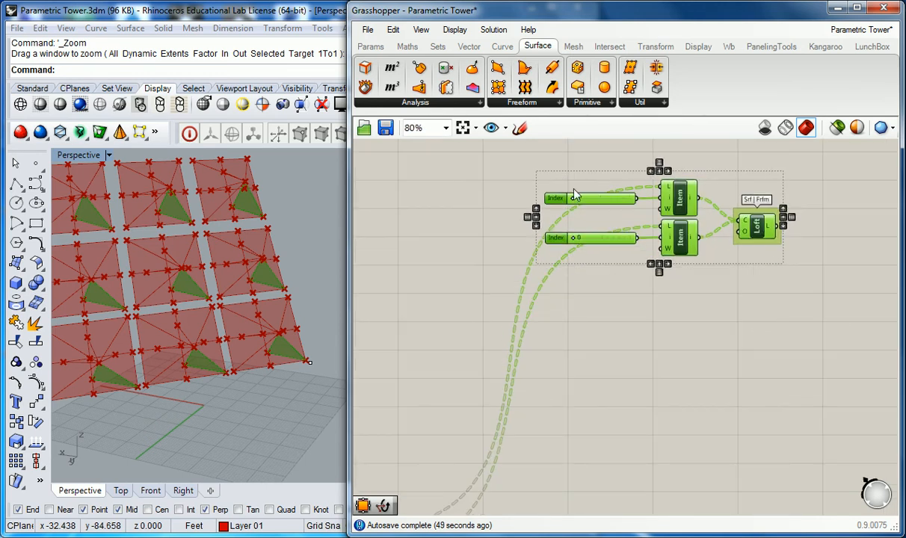
Place a copy of the slider, List Item and Loft set directly below, and set the copy's outer edge index to 1
key(ctrl+c)
key(ctrl+v)
drag(685, 200, 682, 286)
click(694, 362)
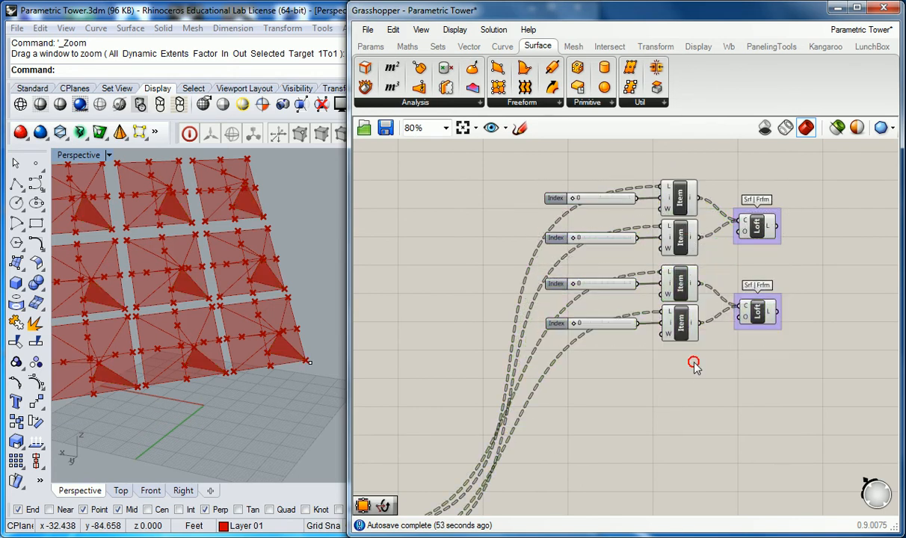
drag(581, 324, 593, 324)
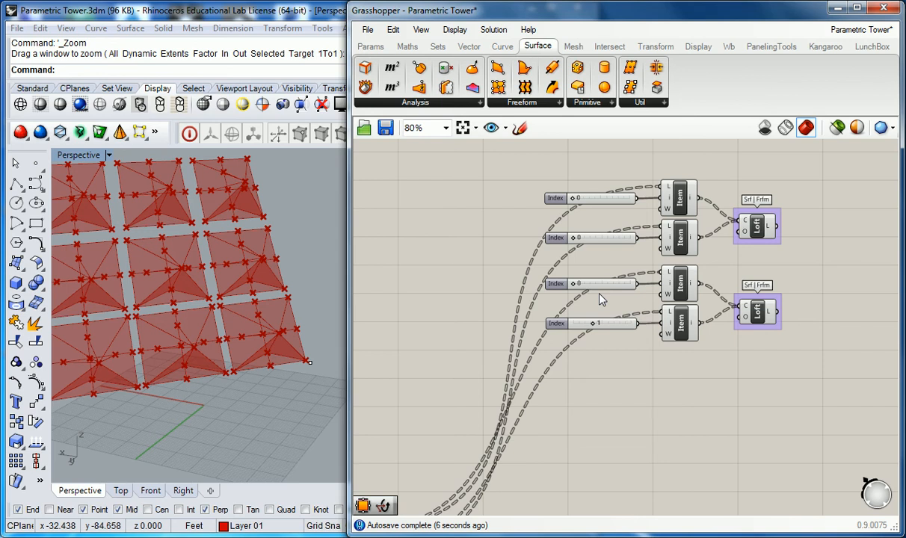
Move the copied slider, List Item and Loft set slightly farther down to leave a gap below the original
drag(491, 356, 786, 251)
drag(687, 283, 686, 300)
click(715, 268)
right_drag(705, 255, 704, 262)
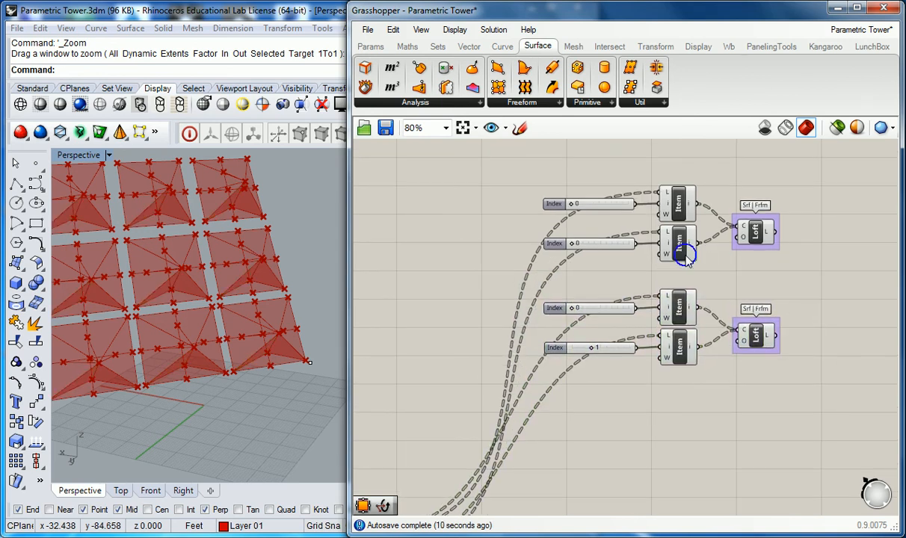
Group each of the two slider, List Item and Loft sets separately
drag(506, 162, 778, 270)
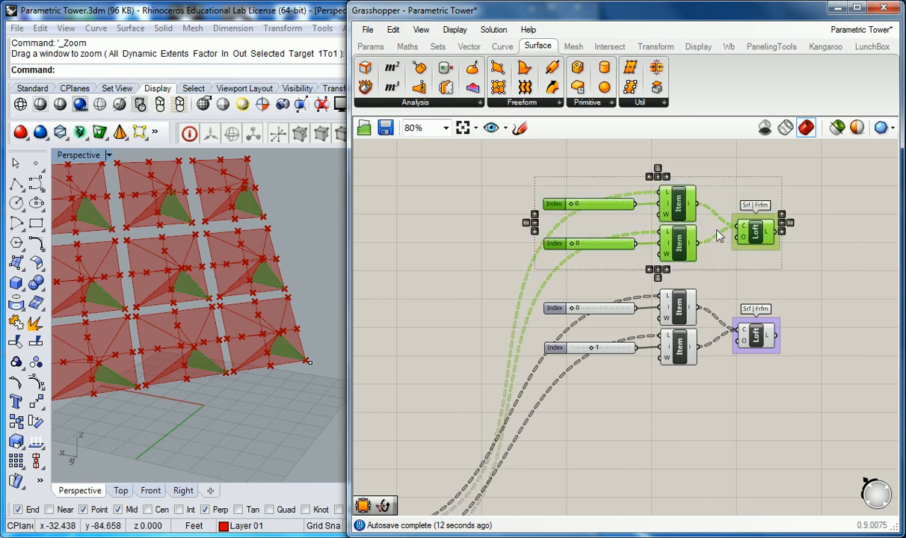
key(ctrl+g)
click(728, 282)
key(ctrl+z)
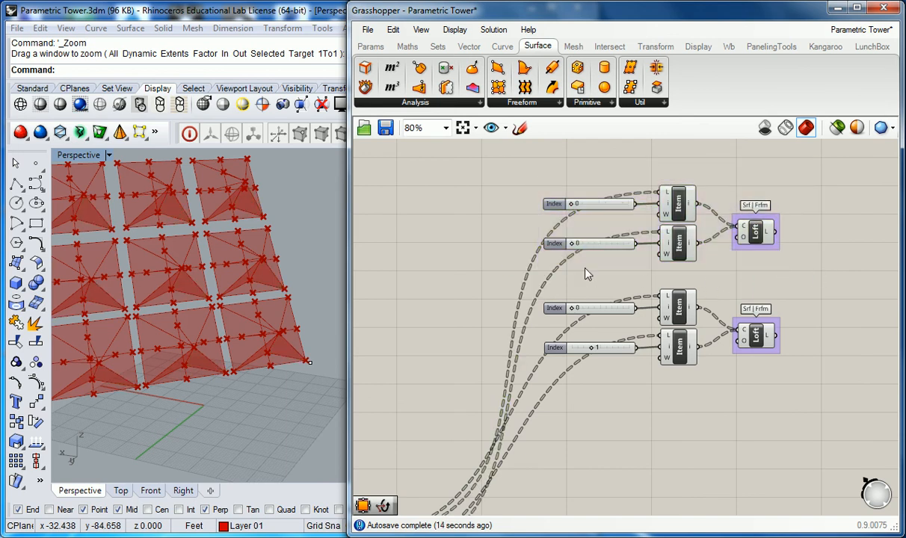
key(ctrl+y)
drag(504, 269, 849, 405)
key(ctrl+g)
click(715, 425)
right_drag(721, 383, 722, 358)
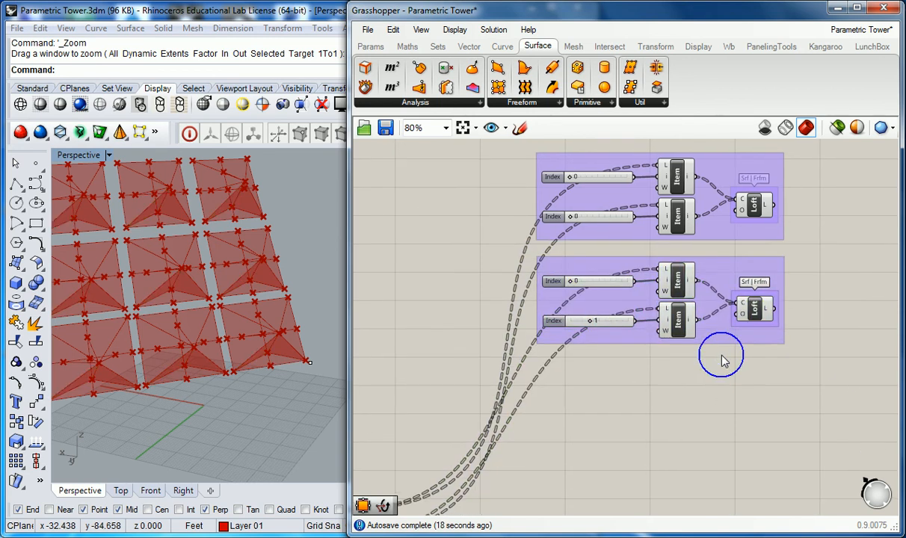
right_drag(604, 311, 607, 312)
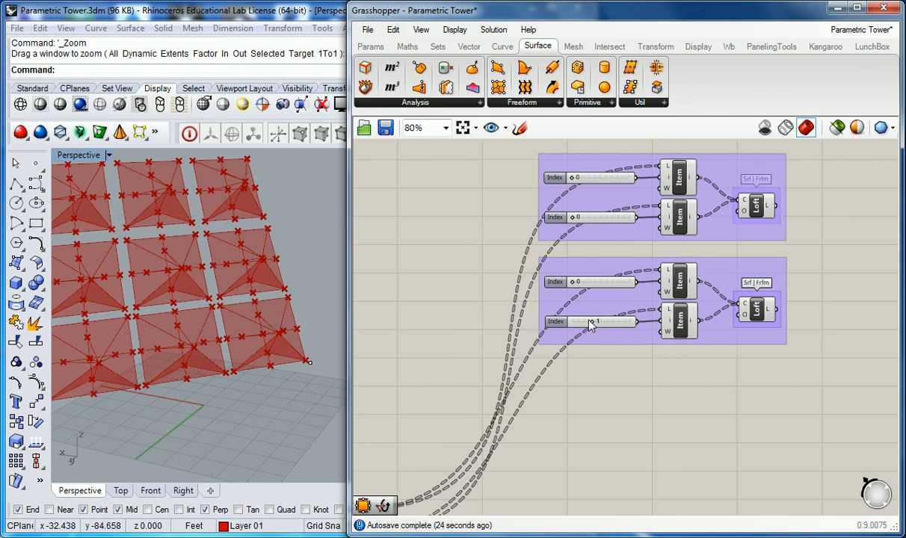
Try inner edge index 1 with outer edge index 0 in the second group, and restore them to 0 and 1
drag(593, 323, 574, 322)
click(576, 282)
drag(576, 283, 599, 285)
right_drag(284, 368, 250, 346)
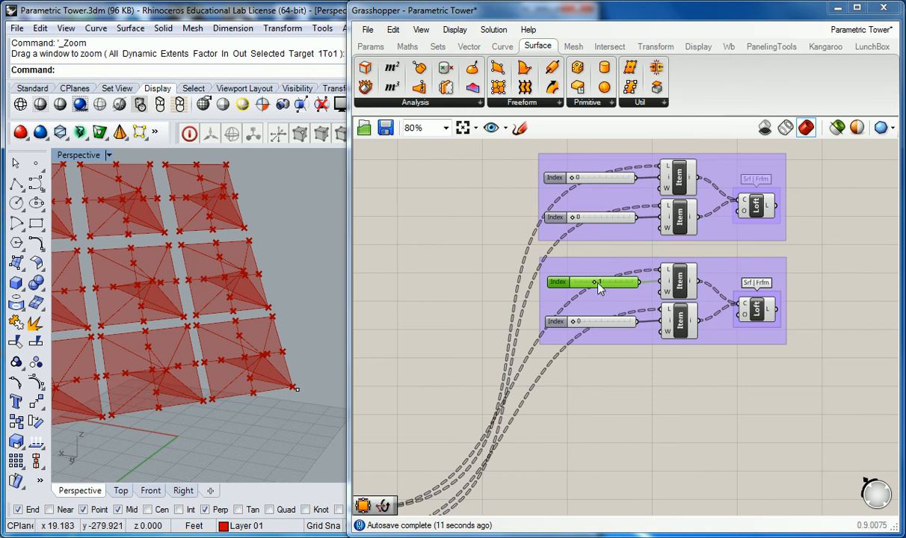
drag(597, 282, 576, 282)
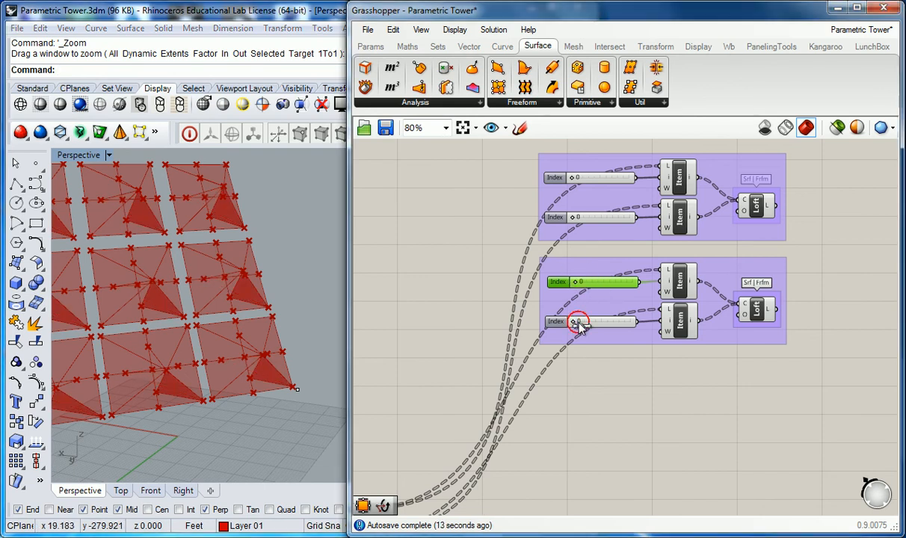
drag(576, 323, 587, 327)
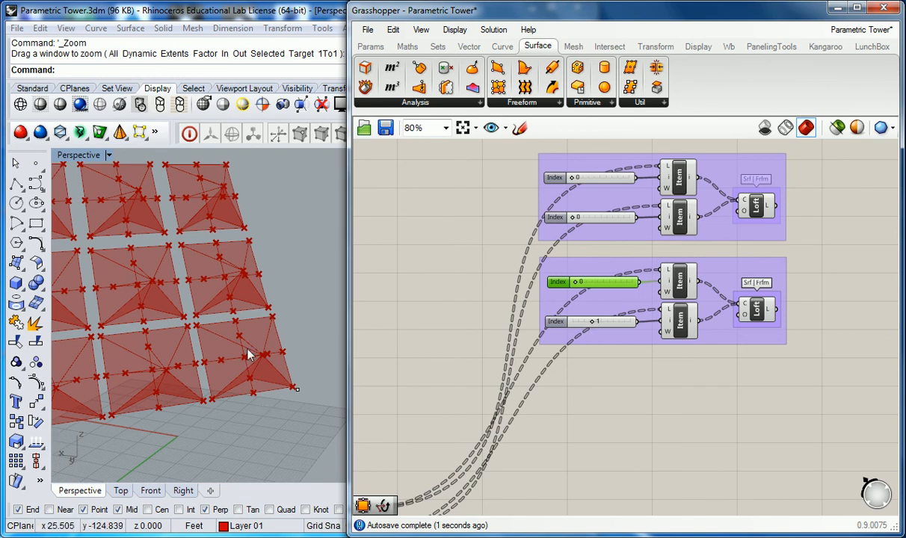
Duplicate the second loft group directly below it, and set the copy's inner edge index to 1
drag(507, 382, 825, 262)
alt+drag(675, 326, 677, 430)
right_drag(653, 475, 638, 421)
click(638, 421)
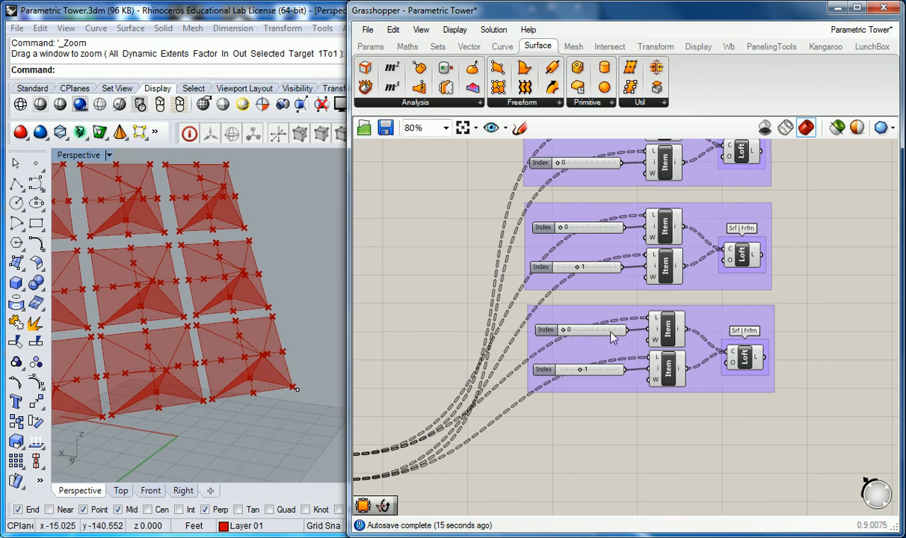
drag(565, 336, 582, 335)
click(582, 410)
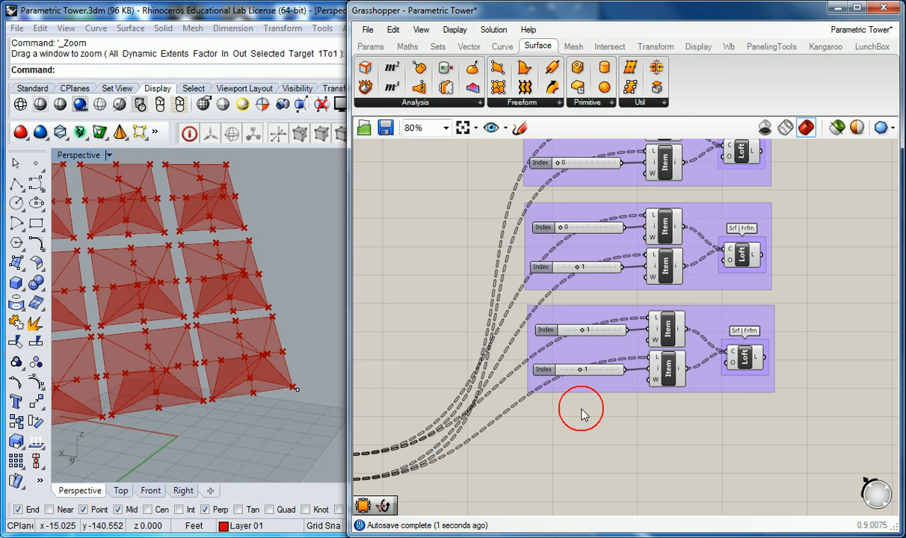
right_drag(587, 398, 568, 369)
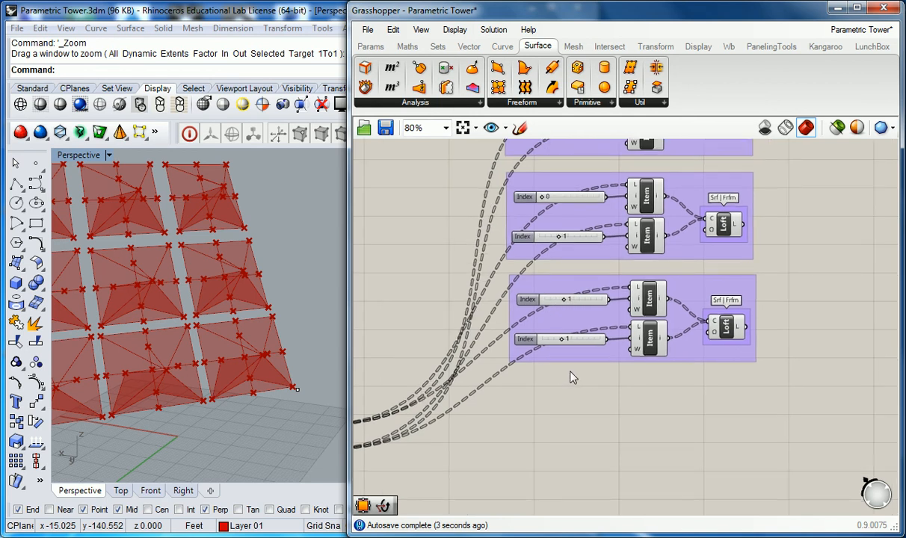
Paste another copy of the second loft group and place it directly below the third group
key(ctrl+v)
drag(651, 208, 666, 400)
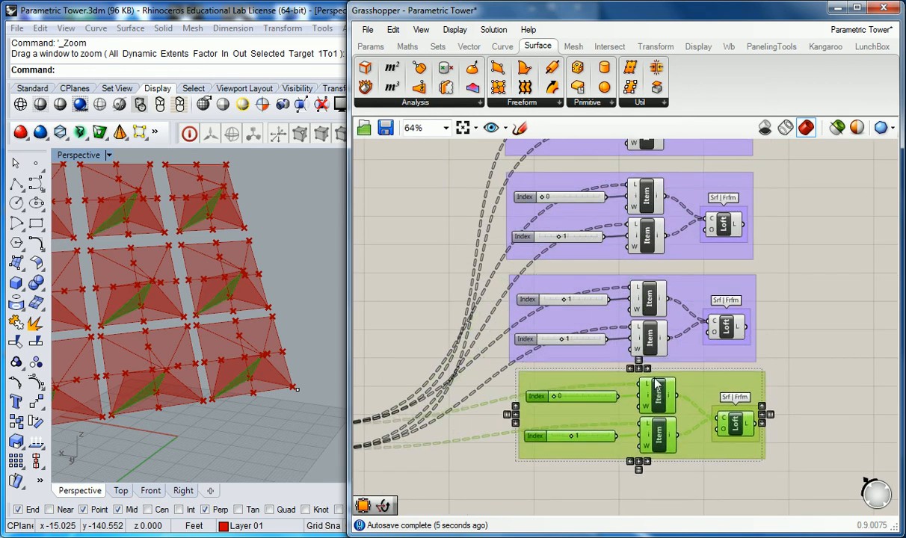
scroll(651, 400, down, 1)
right_drag(583, 221, 577, 241)
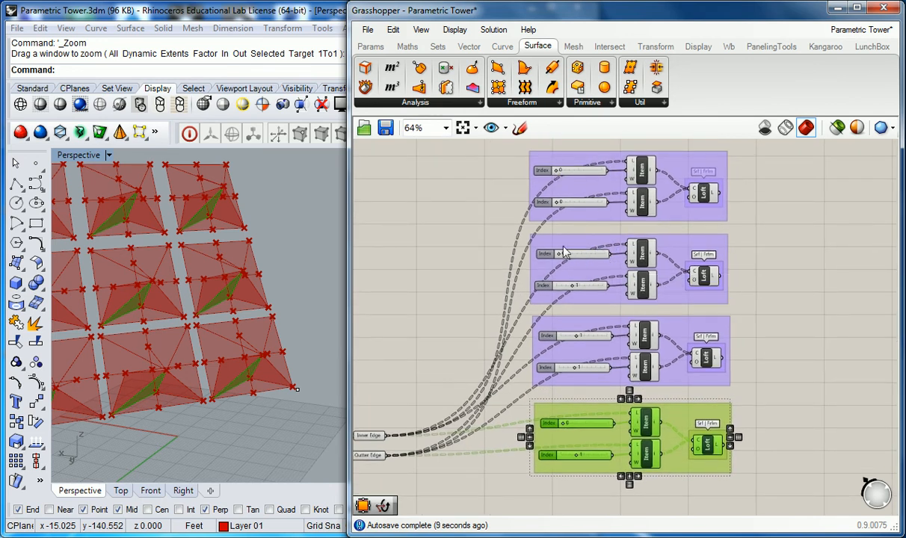
Set the fourth loft group's inner edge index to 1 and its outer edge index to 2
right_drag(586, 348, 580, 281)
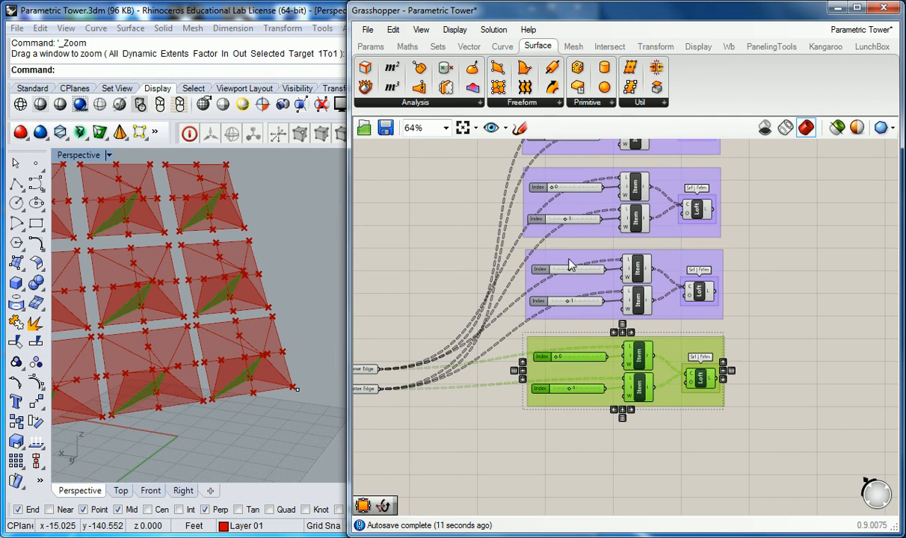
right_drag(582, 338, 585, 290)
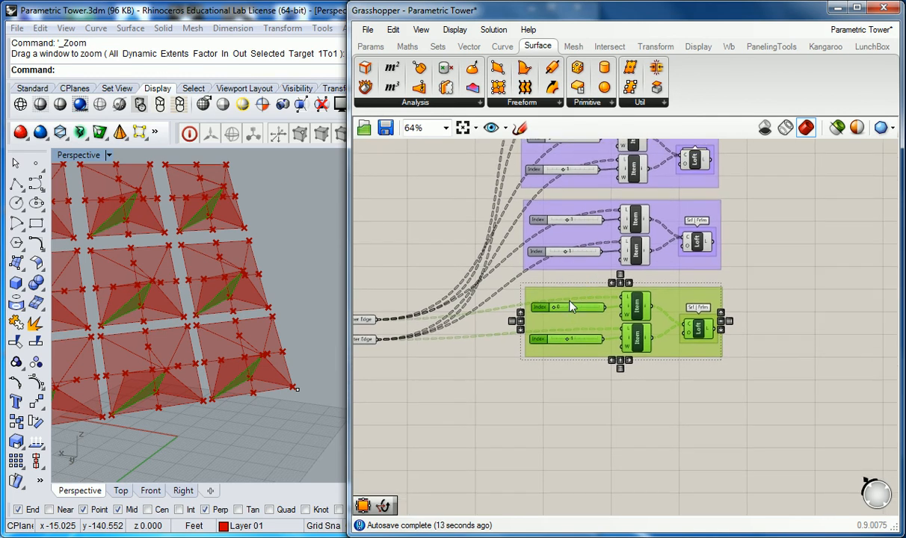
click(527, 383)
scroll(565, 320, up, 2)
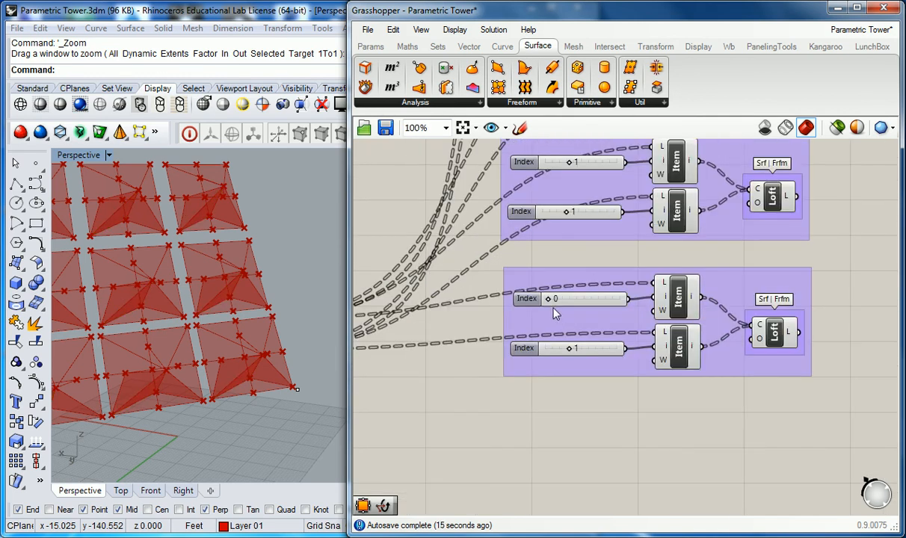
drag(552, 302, 571, 299)
drag(574, 353, 585, 411)
scroll(599, 389, down, 5)
drag(513, 383, 704, 322)
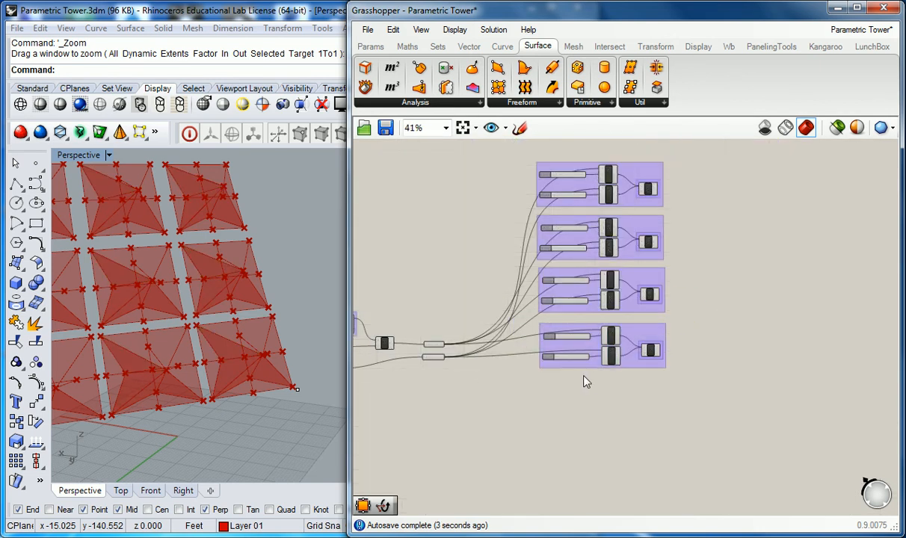
Paste a fifth copy of the loft group below the fourth, and set both its inner and outer edge indices to 2
key(ctrl+v)
drag(611, 238, 611, 400)
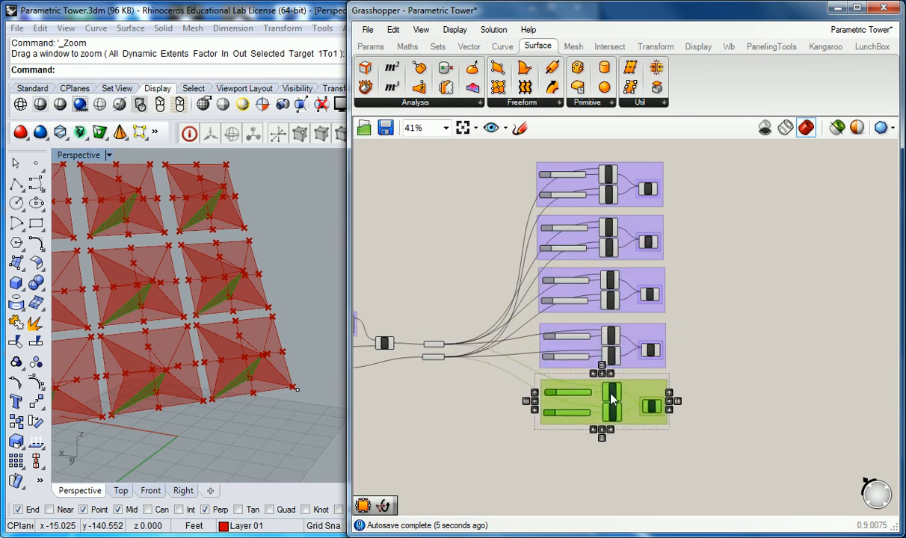
scroll(609, 442, up, 4)
click(647, 461)
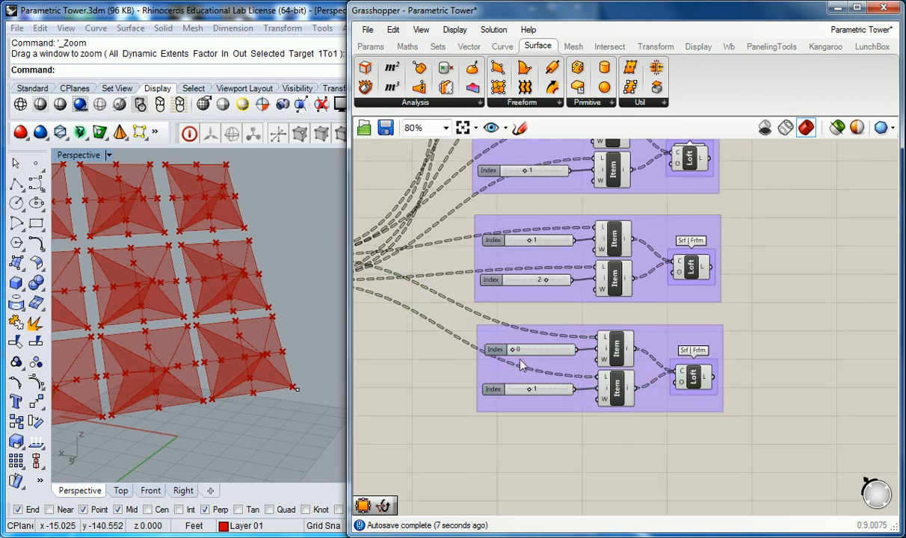
drag(513, 349, 550, 355)
drag(536, 390, 556, 391)
right_drag(585, 428, 595, 409)
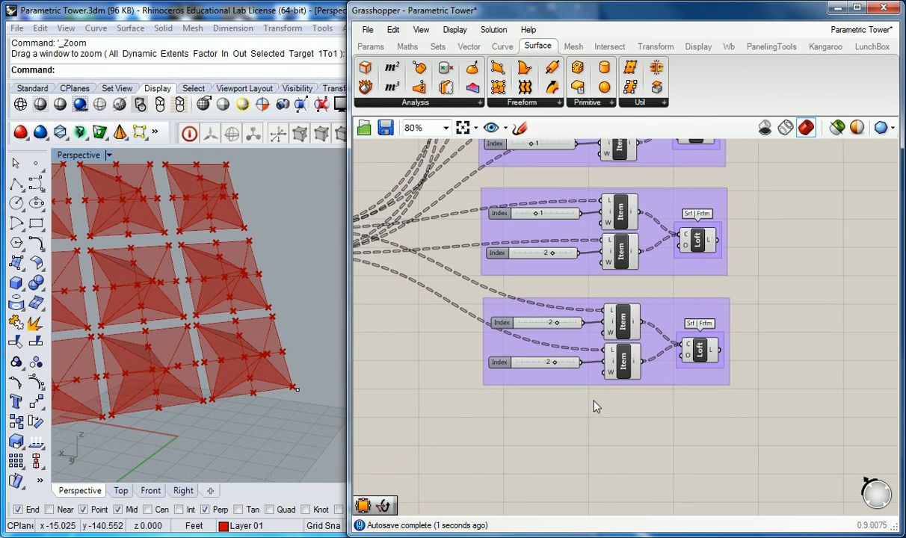
Paste a sixth loft group below the fifth, and set its inner edge index to 2 and outer edge index to 3
scroll(595, 409, down, 5)
key(ctrl+v)
drag(606, 266, 607, 415)
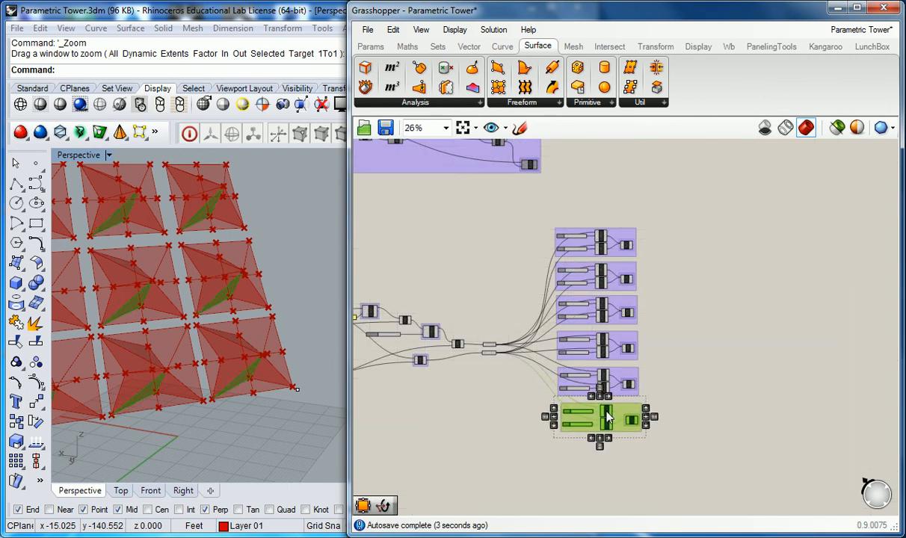
scroll(556, 404, up, 6)
drag(524, 464, 585, 465)
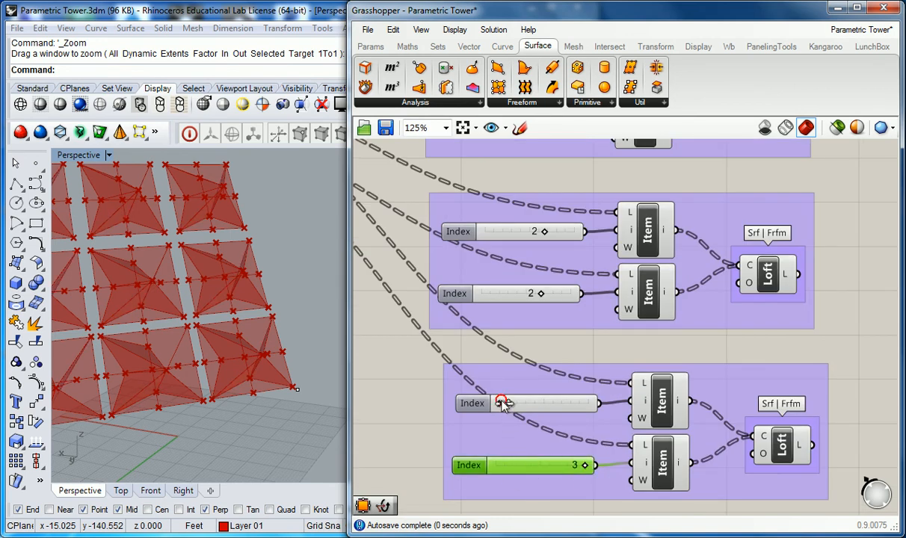
drag(504, 404, 562, 407)
scroll(561, 406, down, 6)
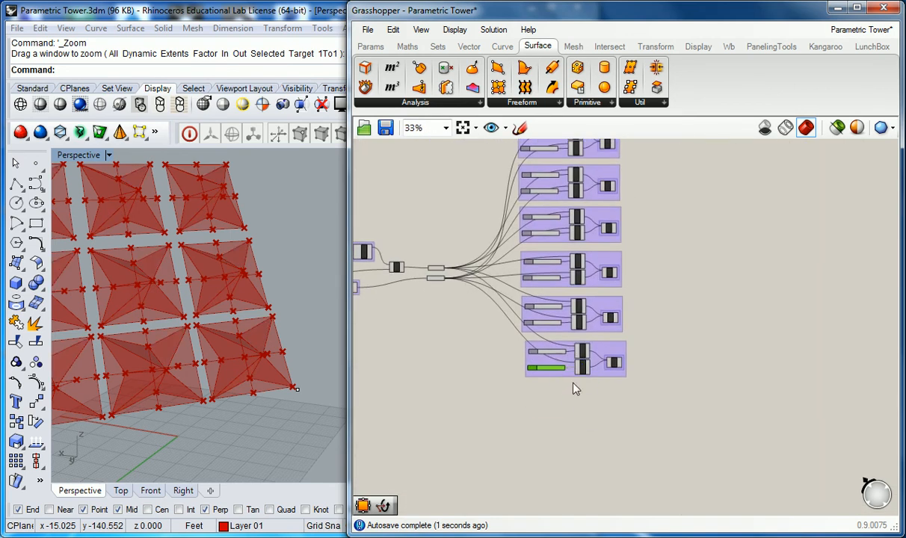
Paste a seventh loft group below the sixth, and set both its inner and outer edge indices to 3
click(561, 410)
key(ctrl+v)
drag(585, 183, 588, 392)
scroll(569, 408, up, 4)
click(516, 433)
drag(518, 425, 571, 425)
mouse_move(499, 383)
mouse_down()
mouse_move(558, 384)
mouse_move(481, 384)
mouse_up()
scroll(536, 395, down, 3)
click(540, 418)
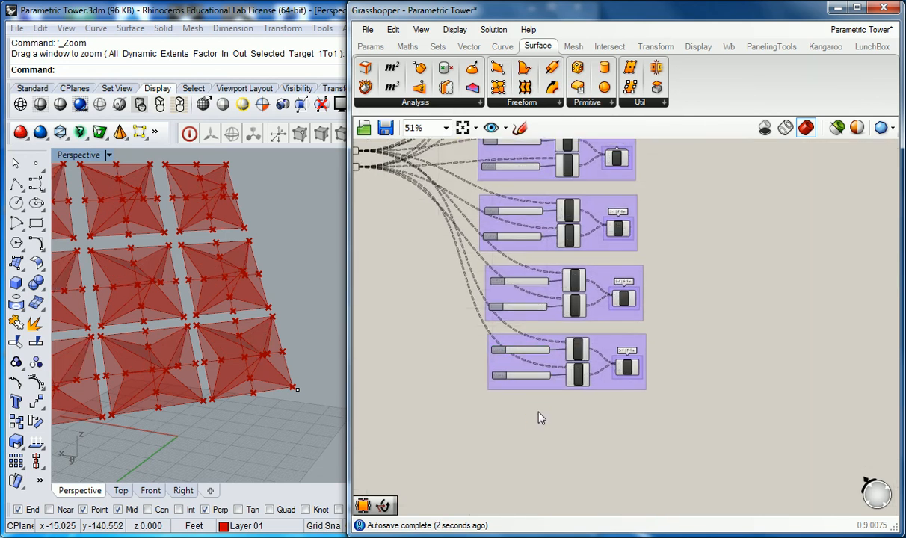
Paste an eighth loft group below the seventh, and set its inner edge index to 3 and outer edge index to 0
scroll(559, 321, down, 3)
key(ctrl+v)
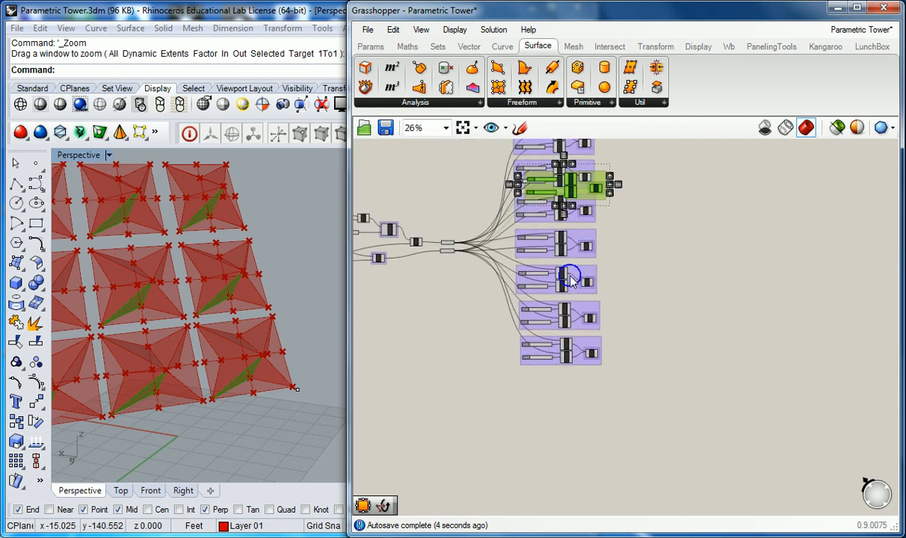
drag(574, 182, 568, 384)
scroll(569, 387, up, 3)
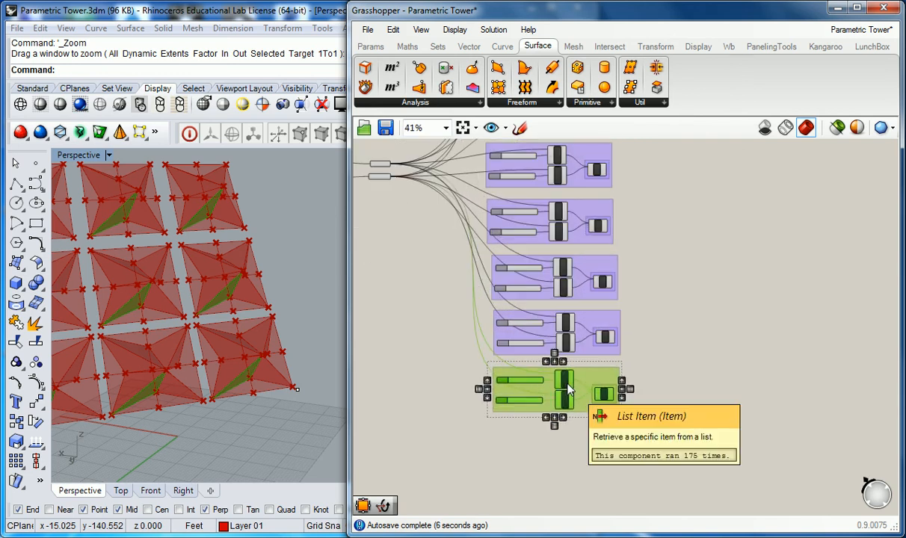
click(416, 377)
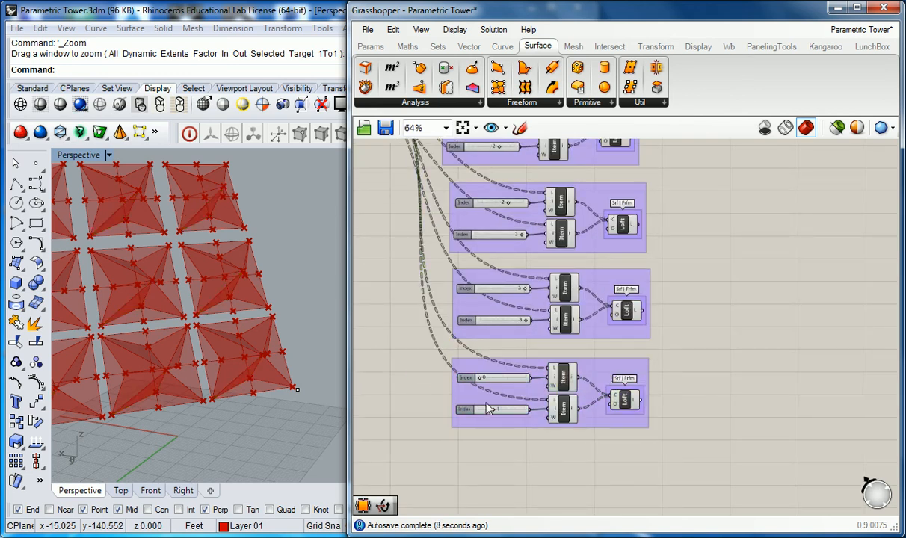
scroll(474, 377, up, 1)
drag(474, 375, 533, 376)
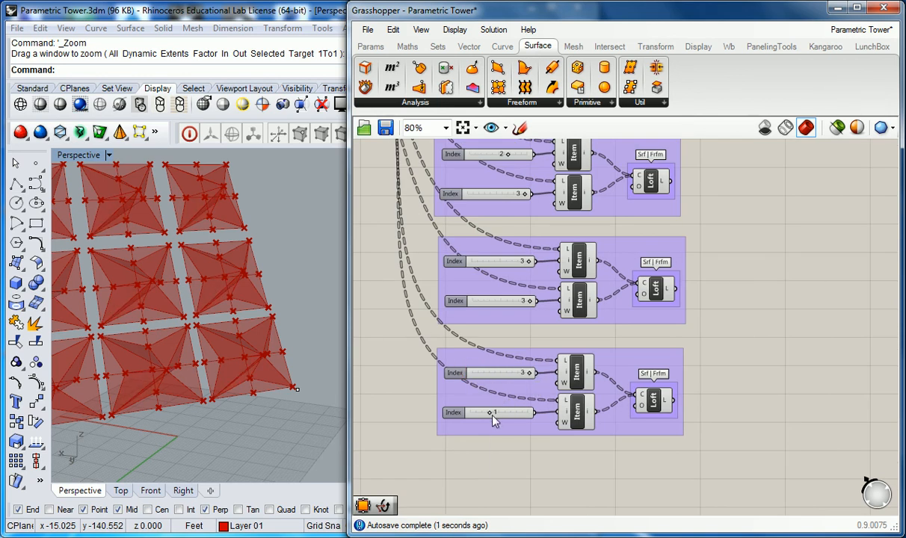
drag(492, 418, 455, 416)
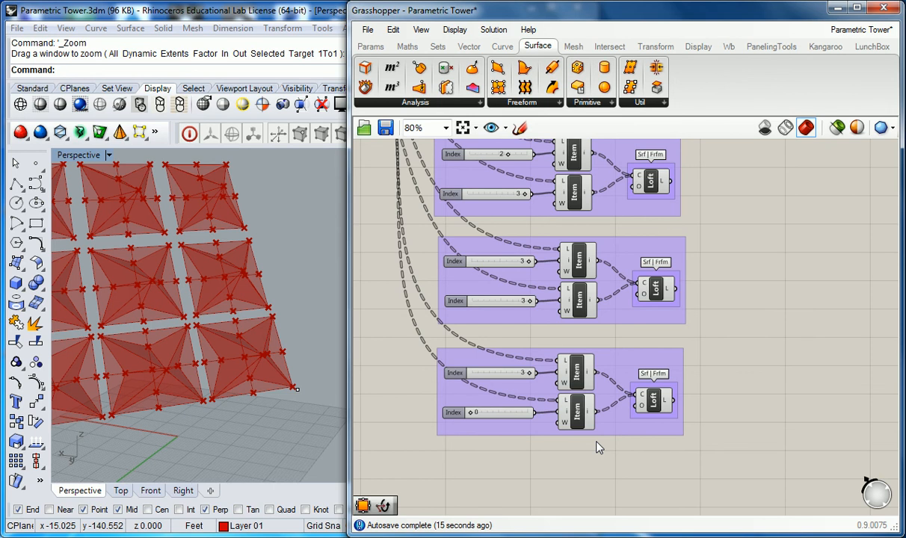
Check the inner and outer edge index pairs in all eight loft groups, from the first to the last
scroll(617, 369, down, 5)
right_drag(645, 268, 594, 337)
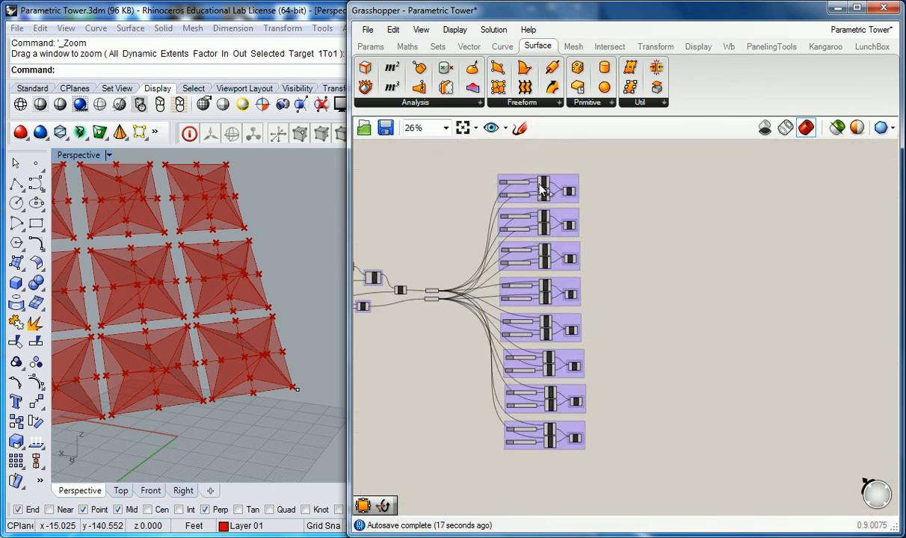
scroll(531, 166, up, 6)
scroll(516, 192, up, 2)
right_drag(534, 198, 540, 216)
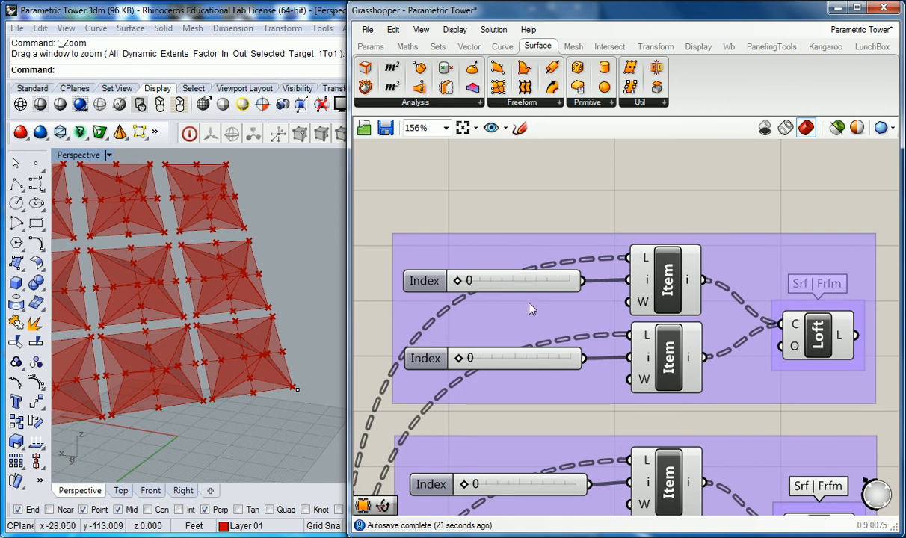
right_drag(456, 313, 471, 281)
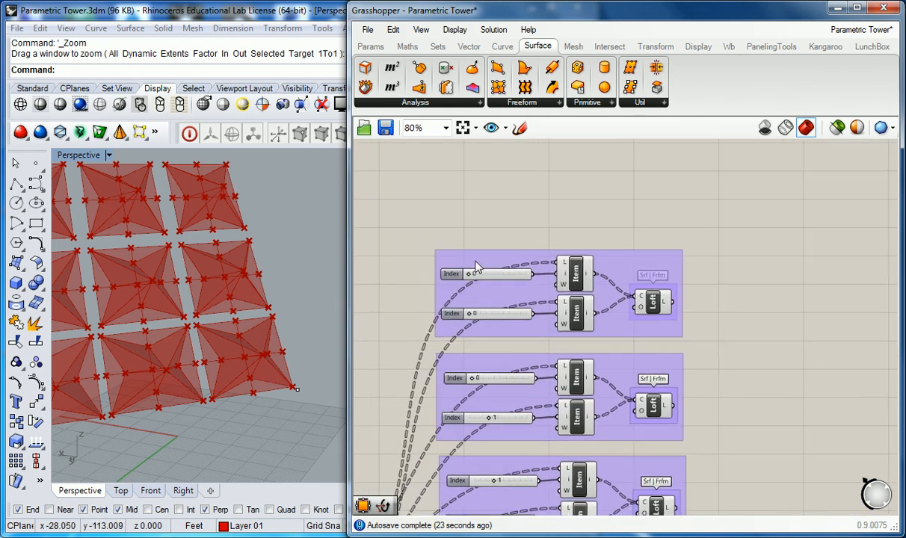
right_drag(479, 333, 503, 299)
scroll(504, 299, up, 2)
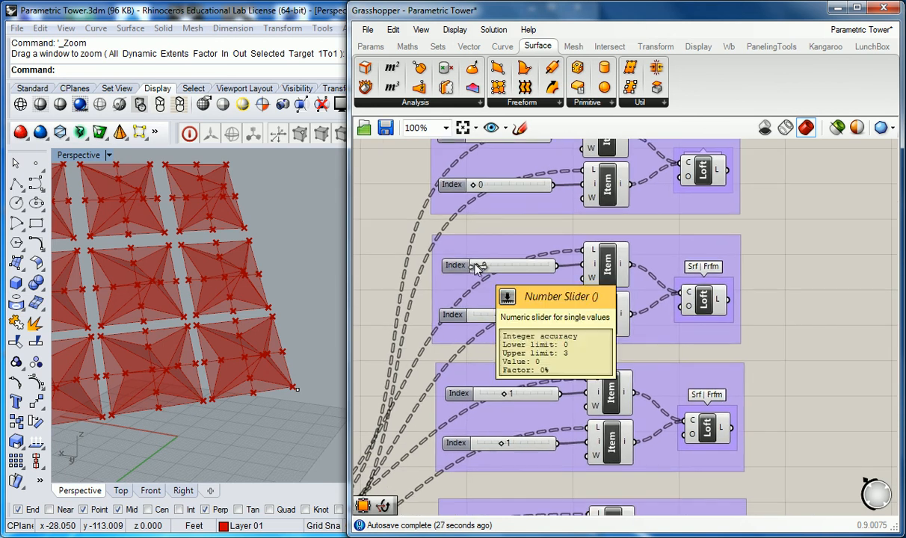
right_drag(501, 360, 550, 255)
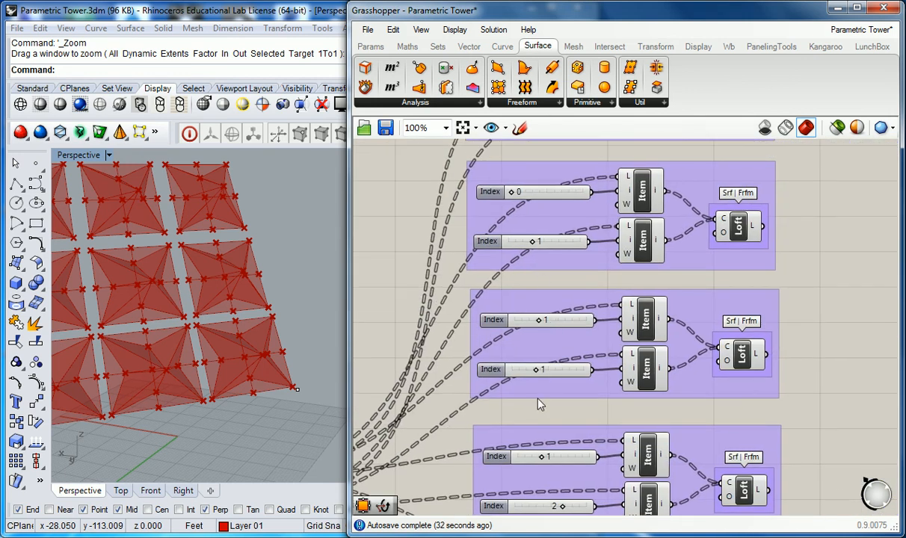
right_drag(544, 449, 535, 288)
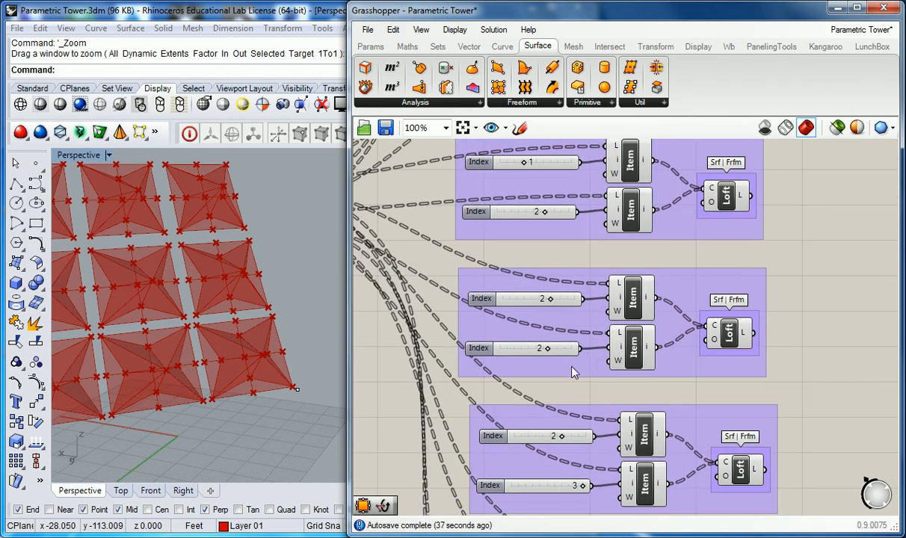
right_drag(573, 372, 533, 258)
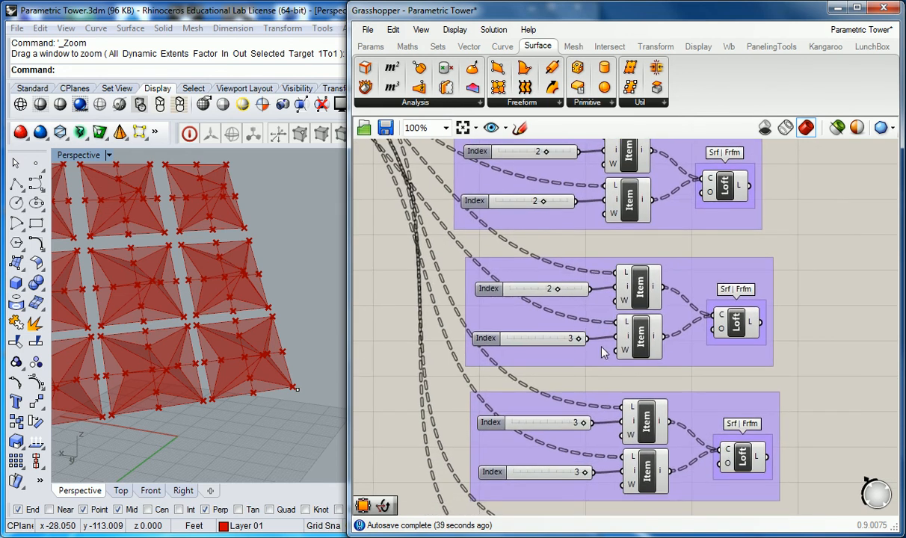
right_drag(591, 340, 576, 259)
right_drag(581, 407, 591, 310)
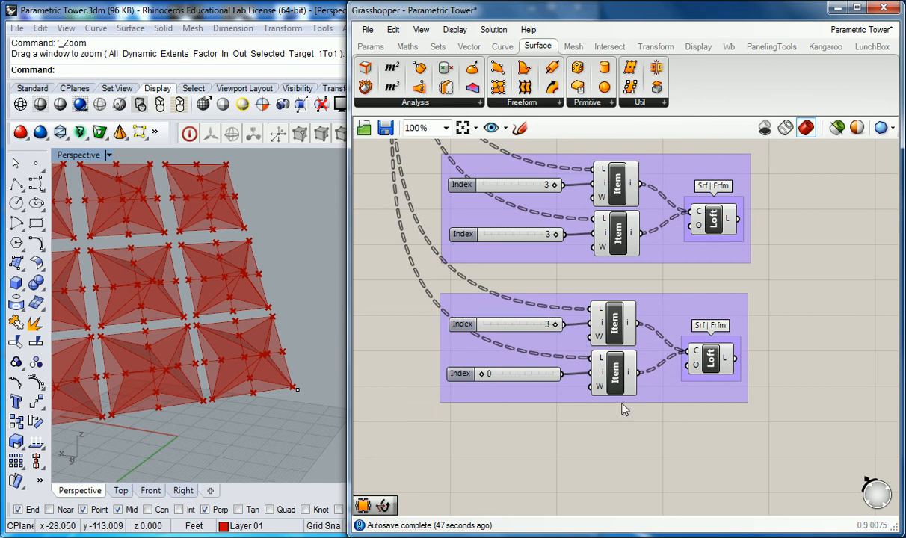
scroll(629, 426, down, 5)
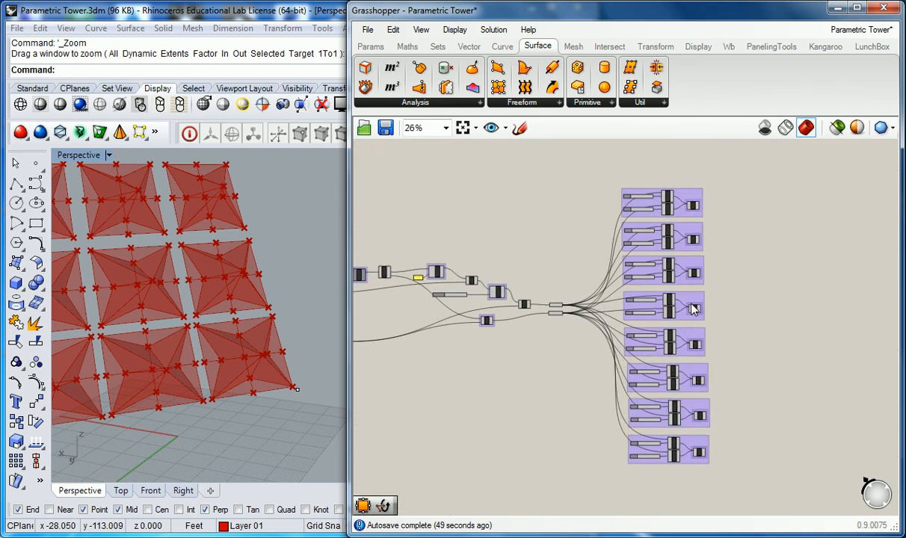
Widen the node definition window over the model viewport to give the canvas more room
right_drag(720, 294, 784, 270)
scroll(718, 284, up, 4)
drag(347, 281, 317, 283)
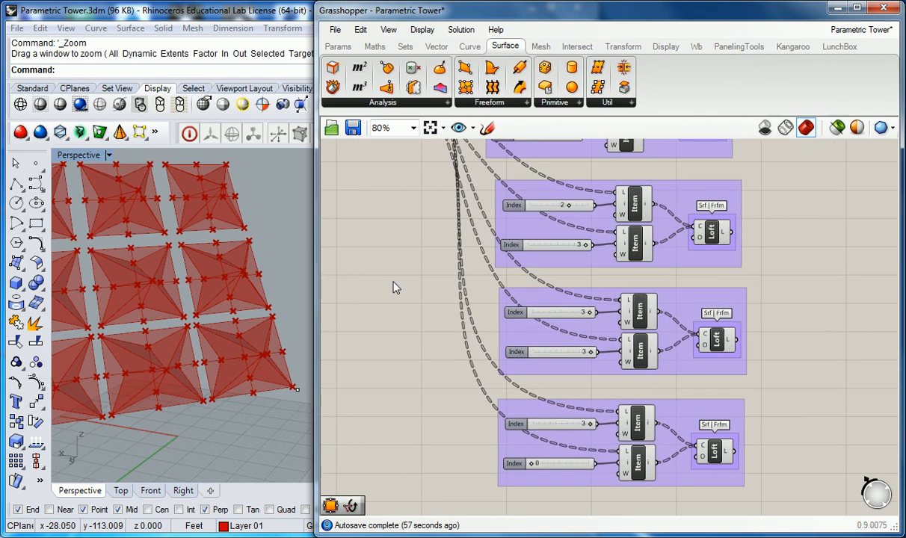
scroll(422, 266, down, 5)
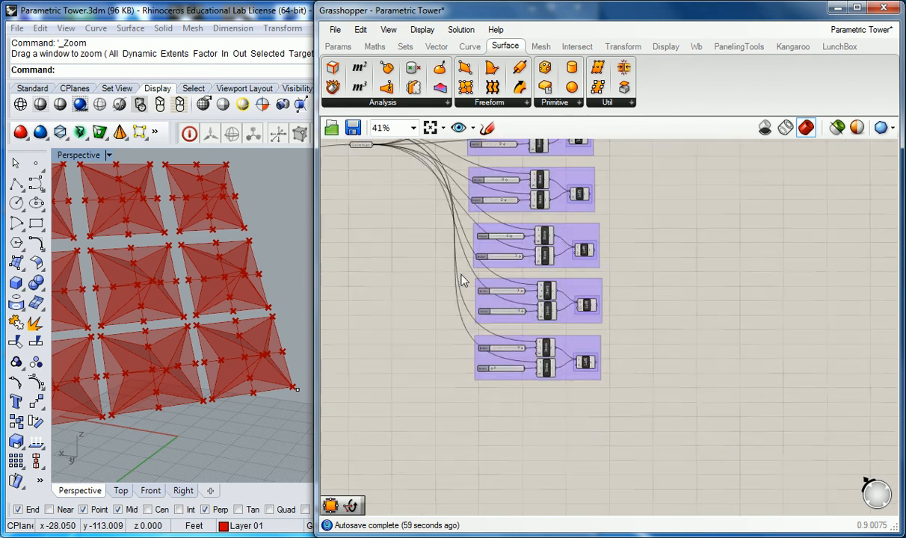
right_drag(450, 226, 612, 239)
scroll(462, 255, up, 1)
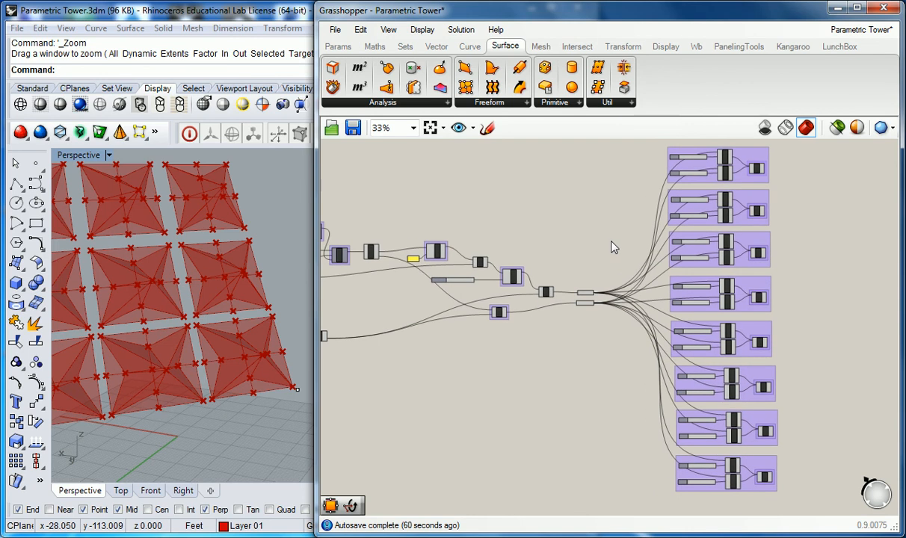